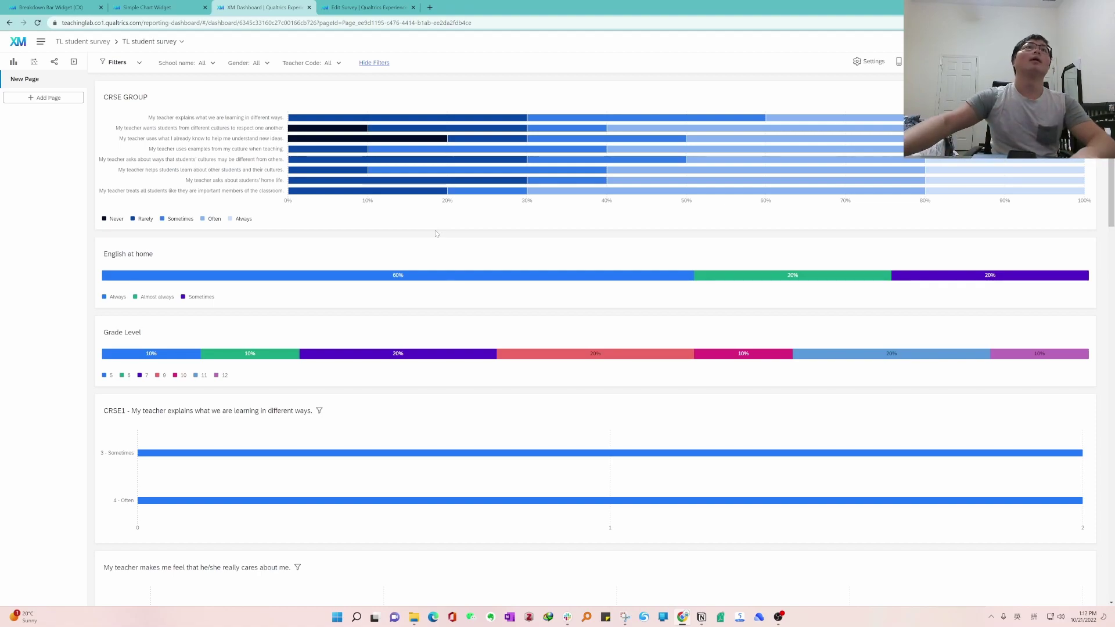
- Inspect the CRSE GROUP breakdown bars on the TL student survey dashboard
mouse_move(459, 162)
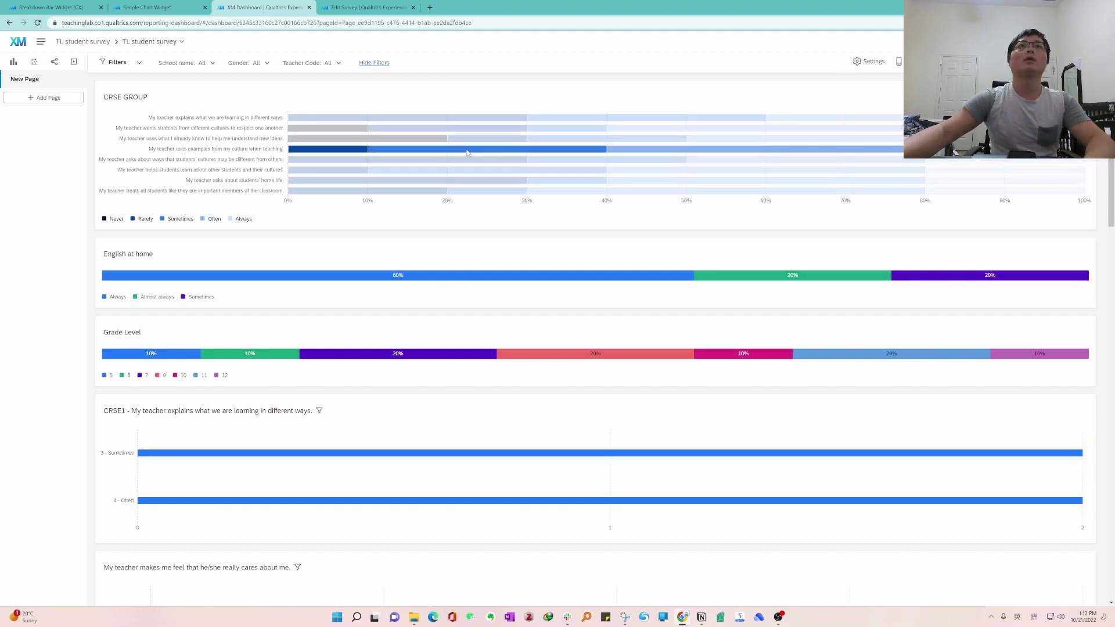
mouse_move(468, 132)
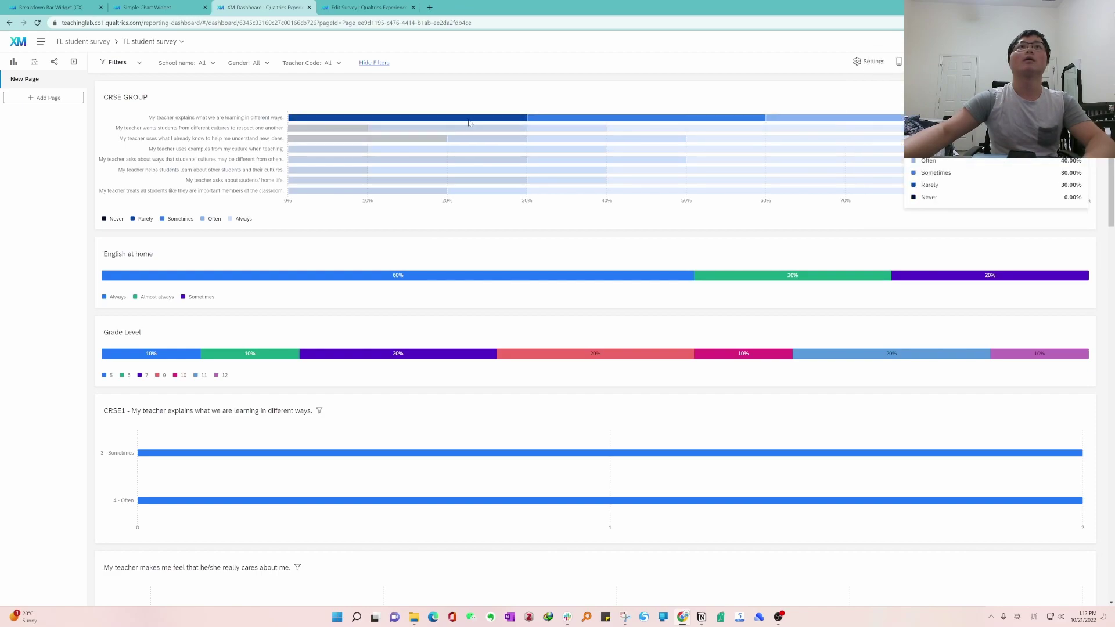
mouse_move(474, 191)
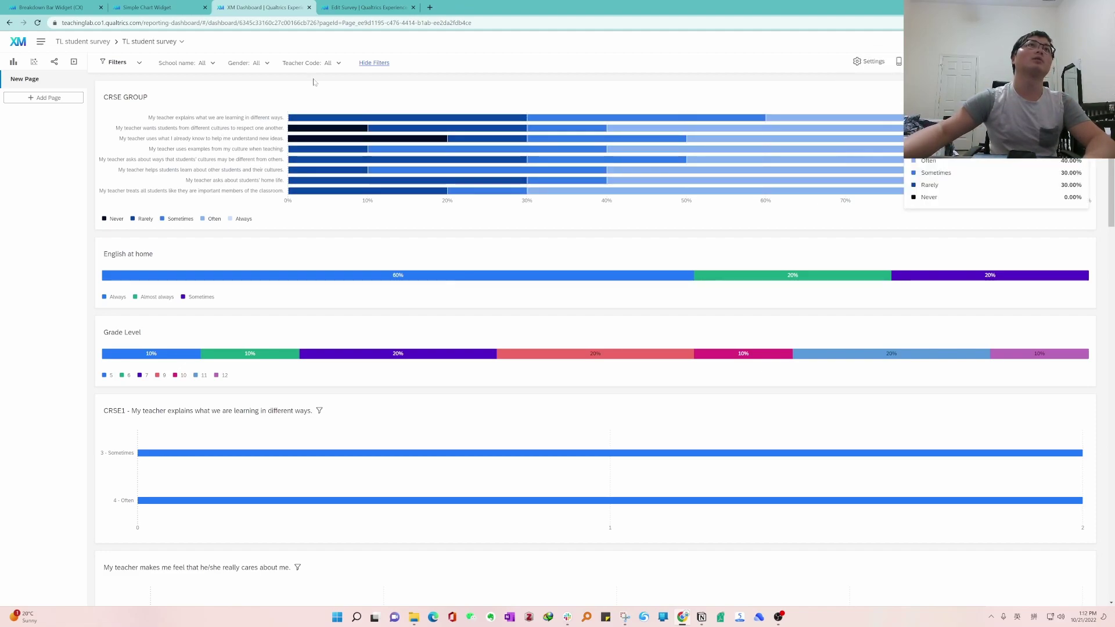
- Switch to the survey editor to check the Being challenged scale labels, 1 - Totally untrue to 5 - Totally true
click(356, 8)
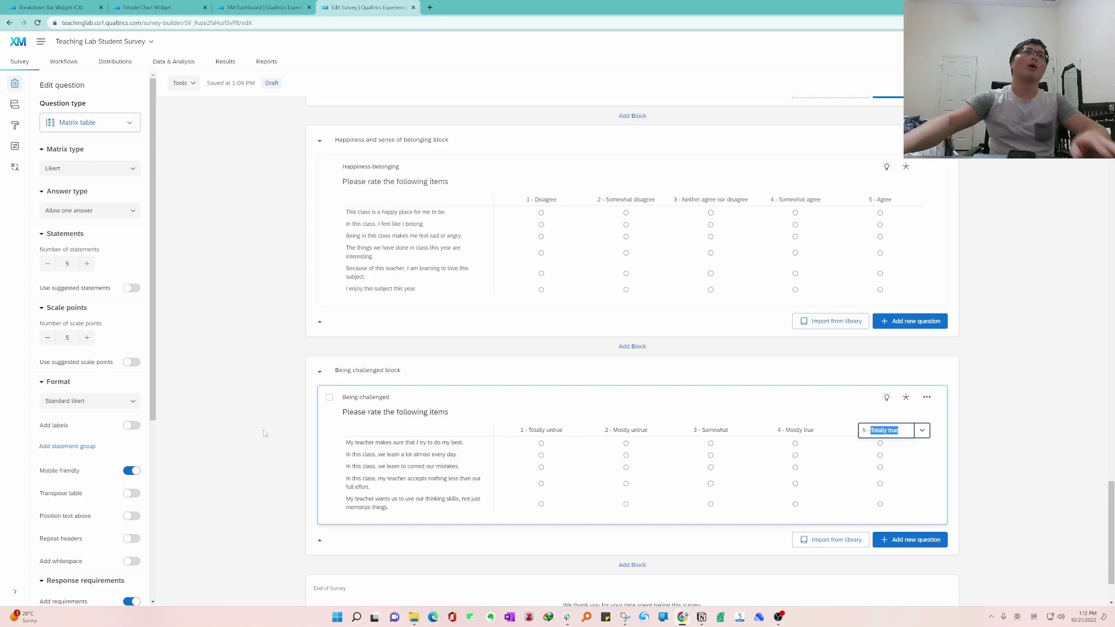
- Read through the Breakdown Bar Widget and Simple Chart Widget articles, then go back to the TL student survey dashboard
click(195, 5)
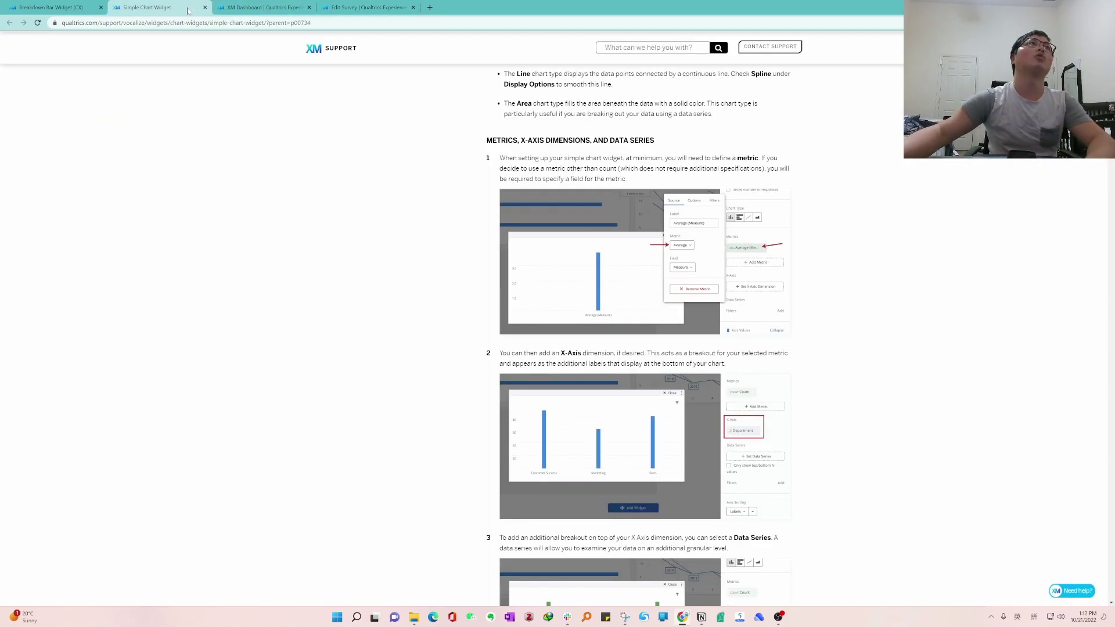
key(ctrl+shift+Tab)
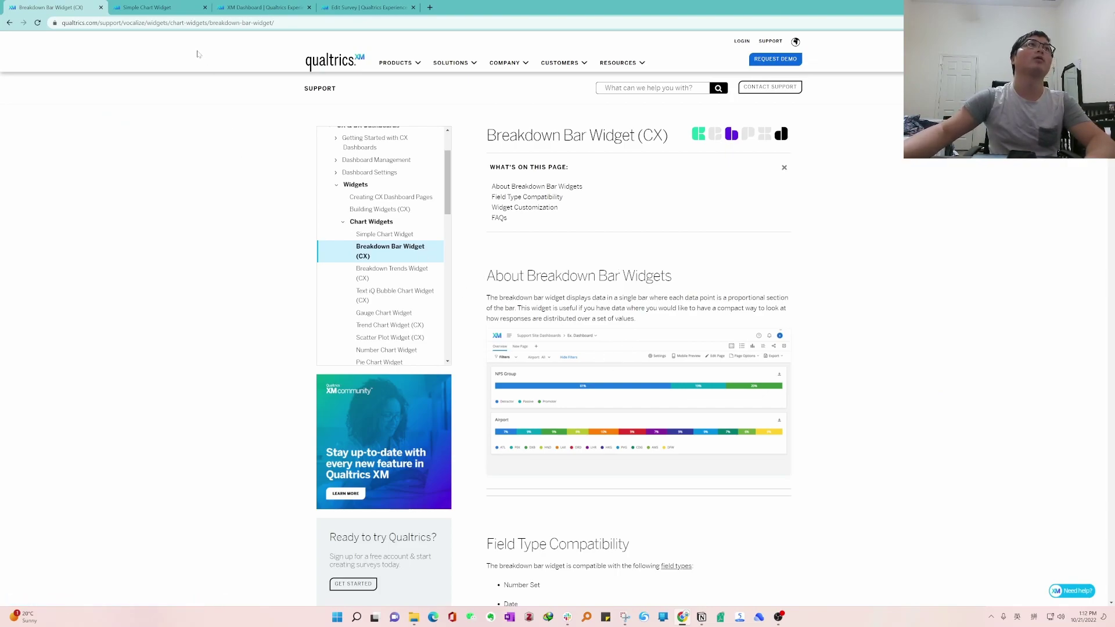
key(ctrl+Tab)
key(ctrl+Tab)
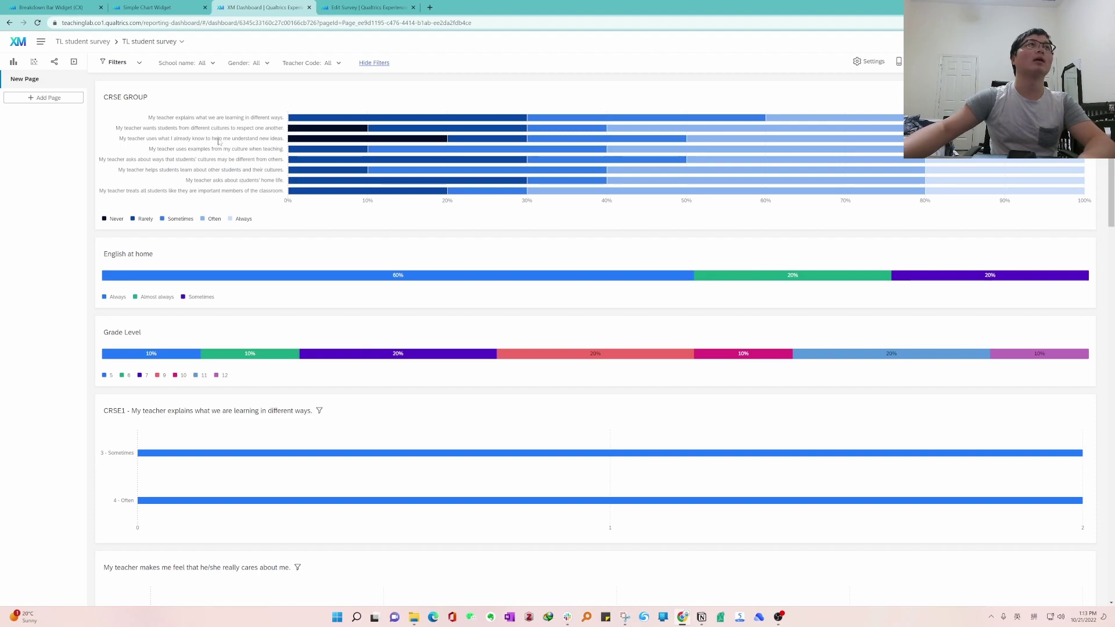
click(88, 5)
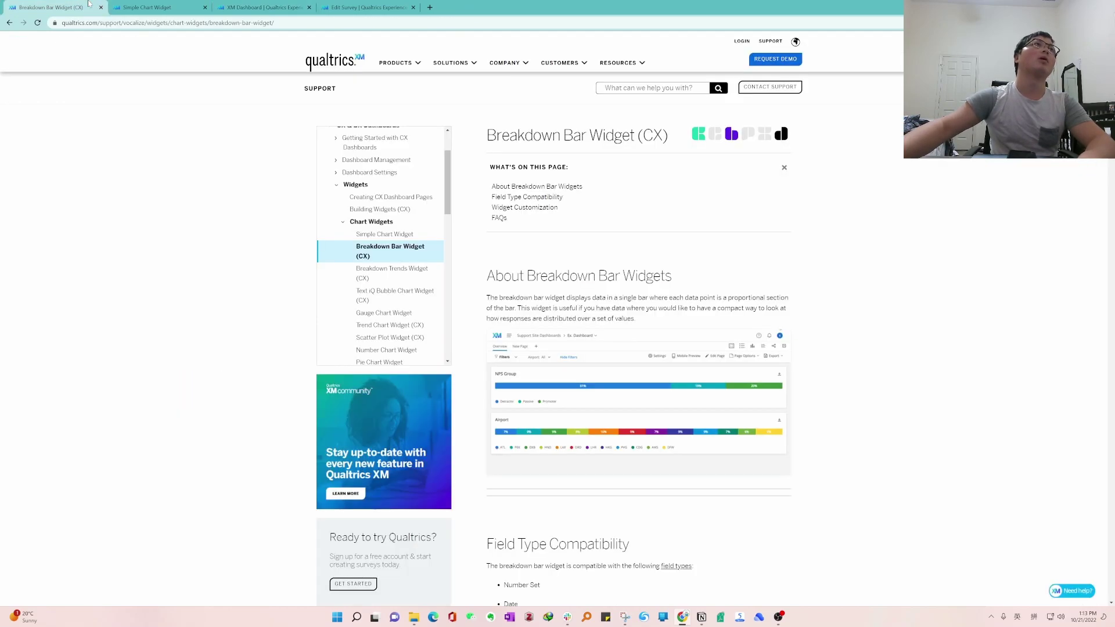
click(137, 4)
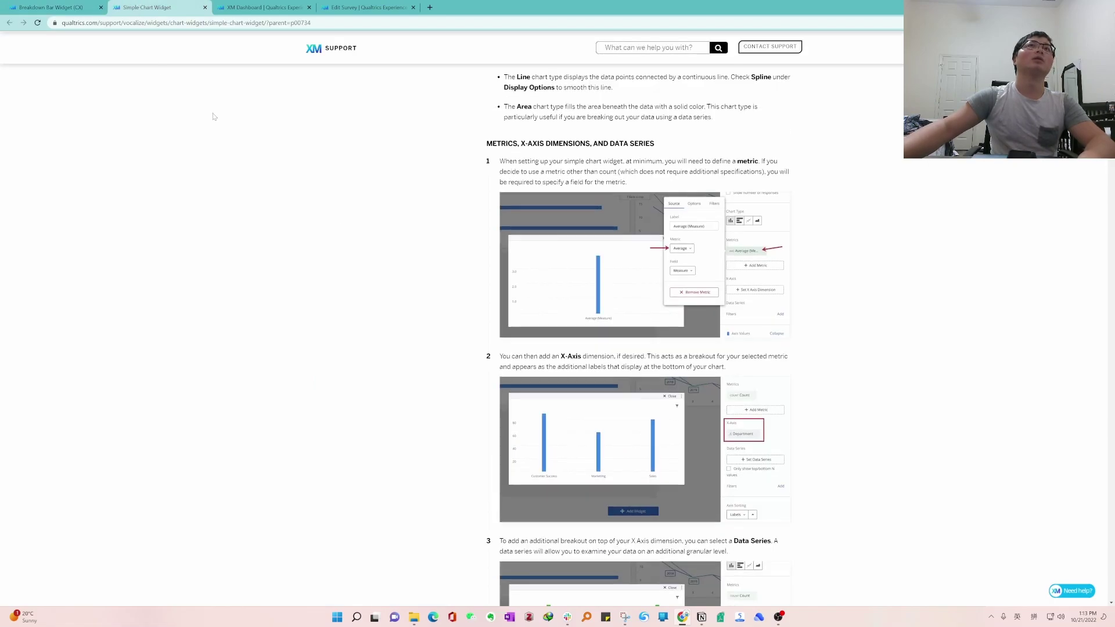
scroll(212, 112, up, 15)
scroll(213, 114, down, 2)
scroll(213, 114, down, 15)
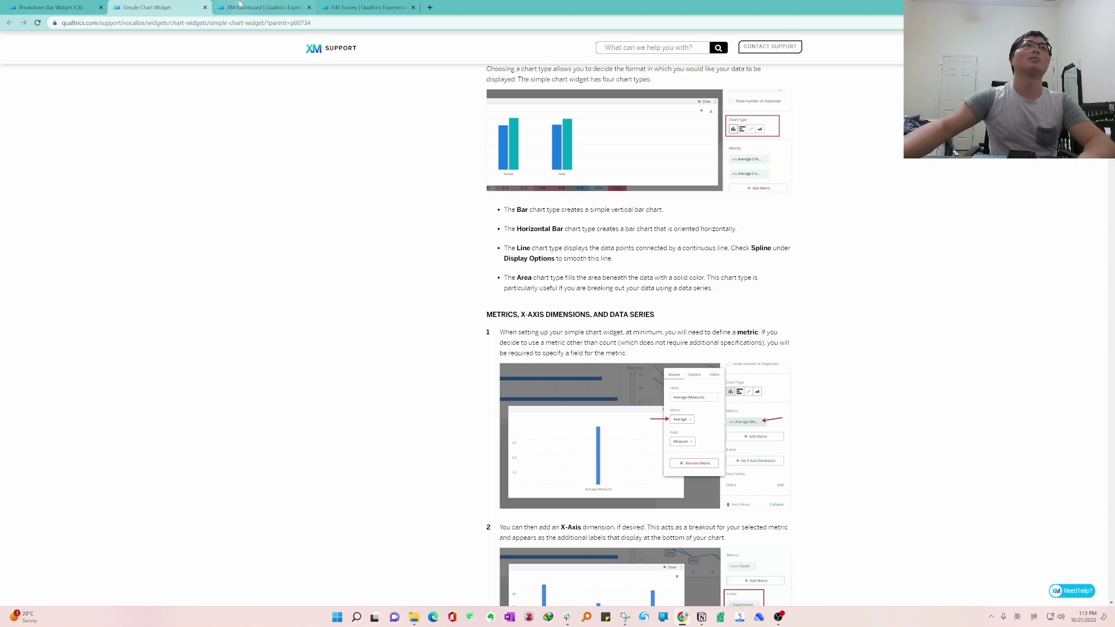
click(240, 3)
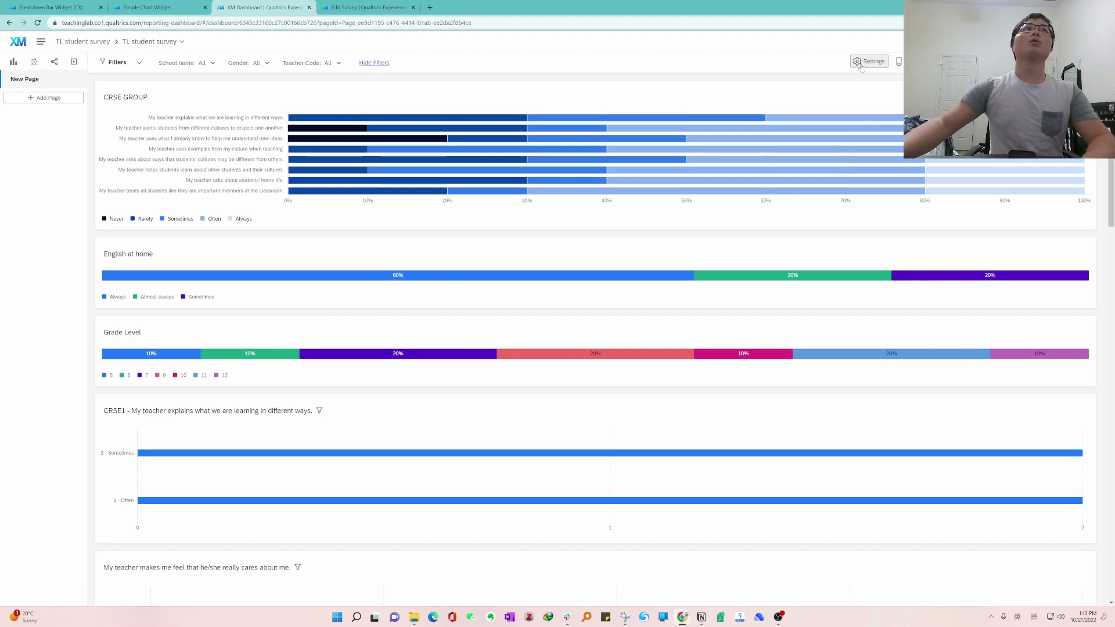
- Return to the dashboard and scroll its Settings field list down to the CRSE and Being Challenged groups
click(372, 10)
click(263, 7)
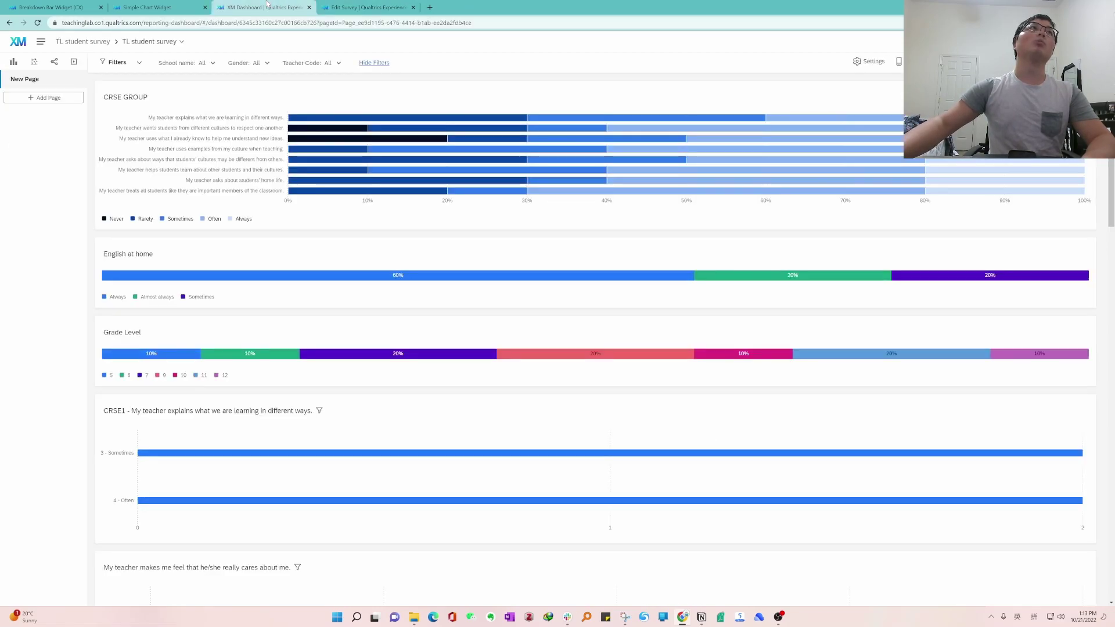
click(171, 6)
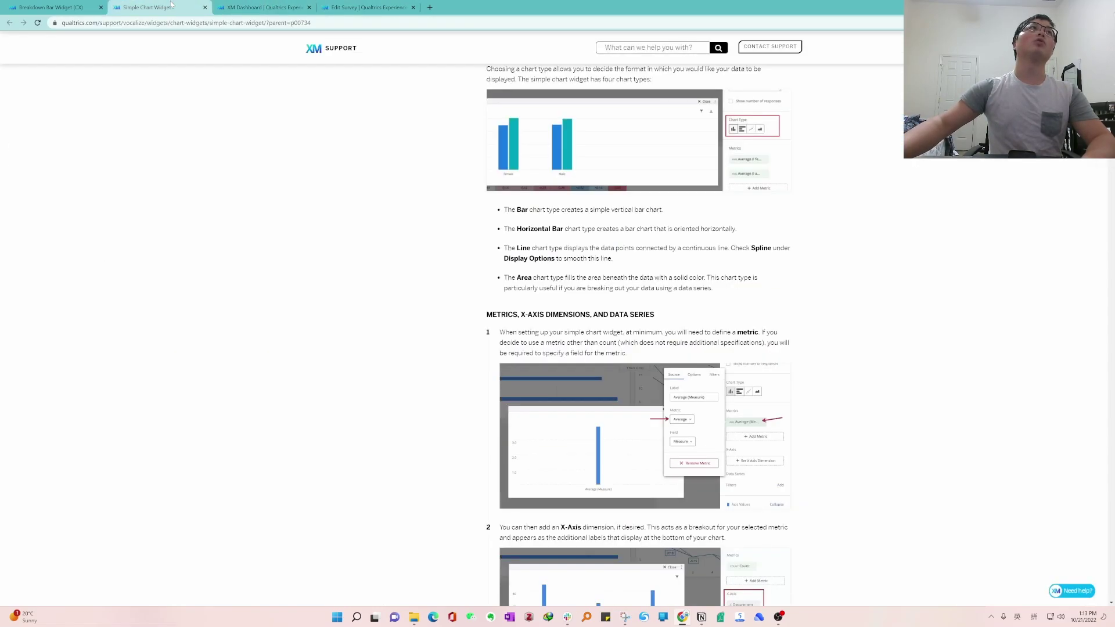
click(270, 5)
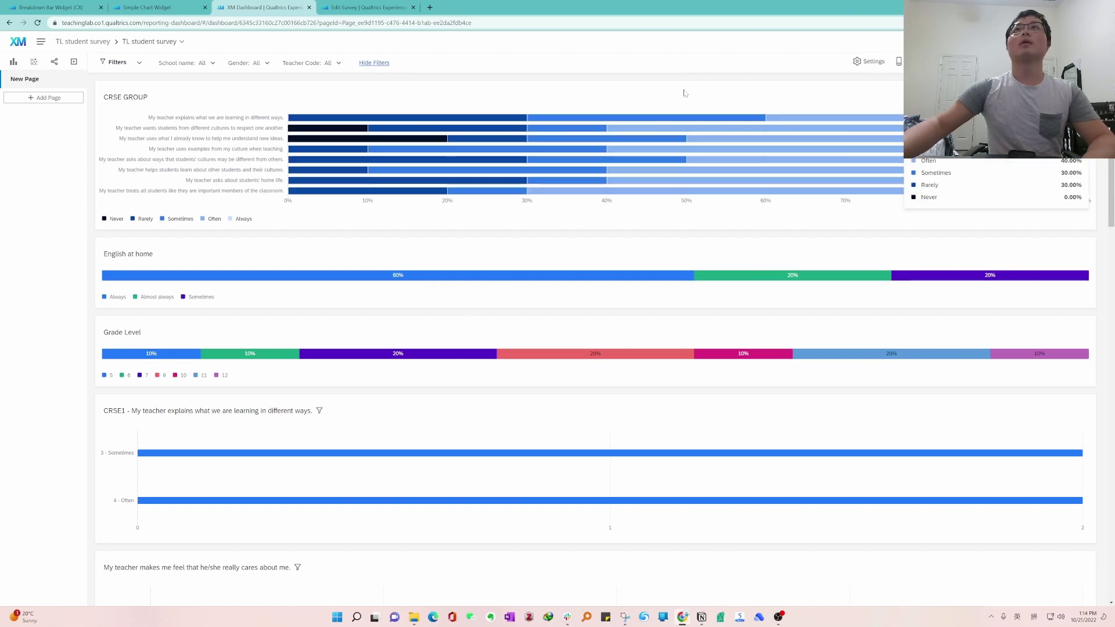
click(858, 68)
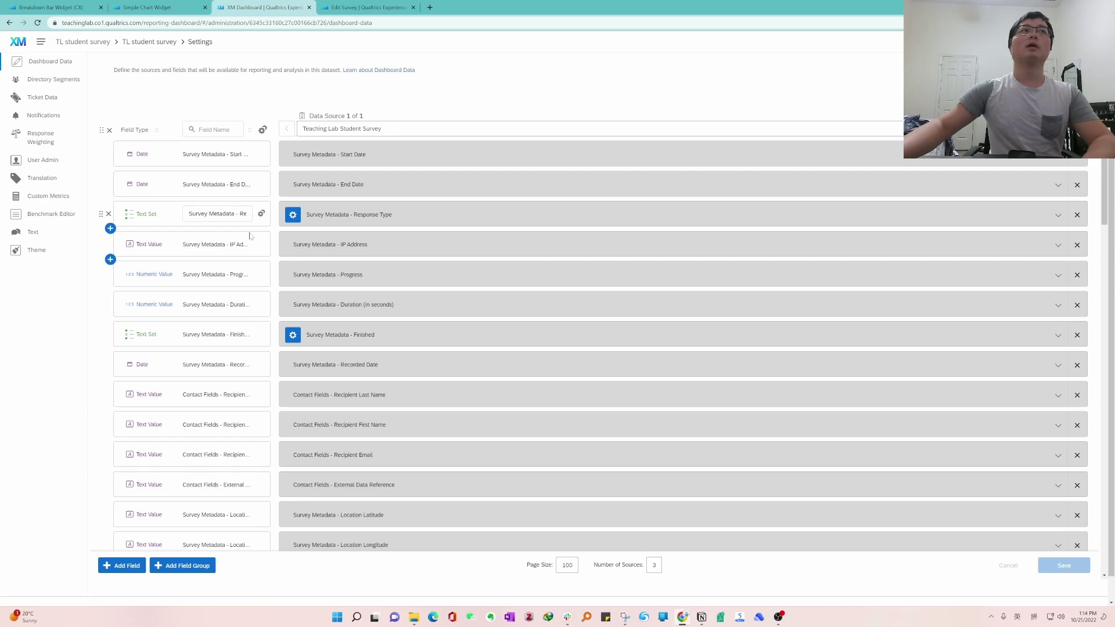
scroll(284, 234, down, 15)
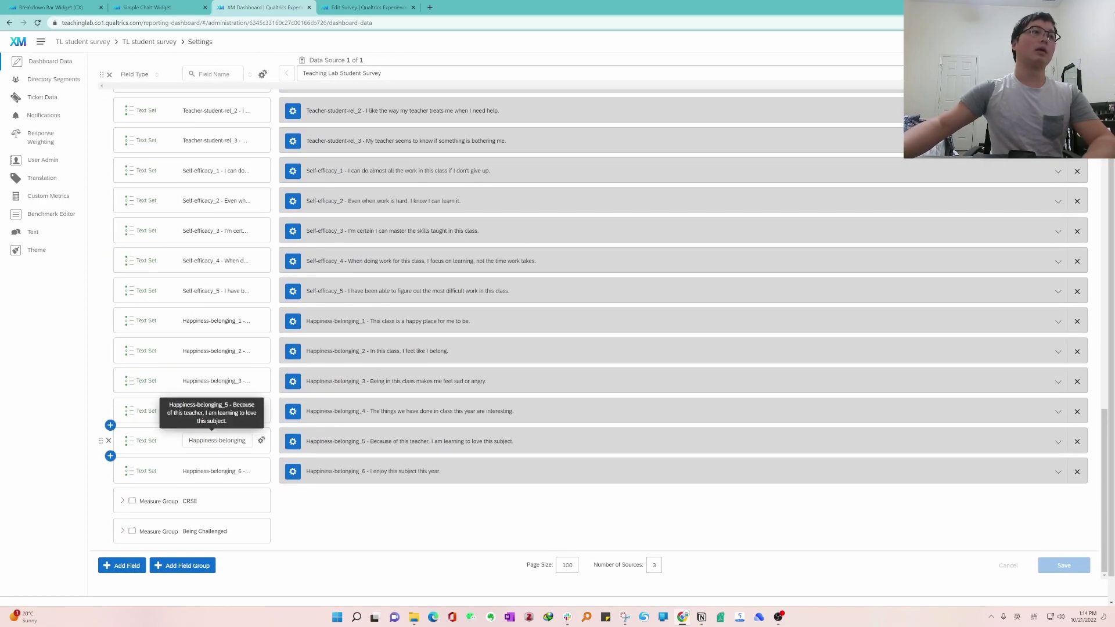
- Create a new Measure Group named 'S'
click(193, 567)
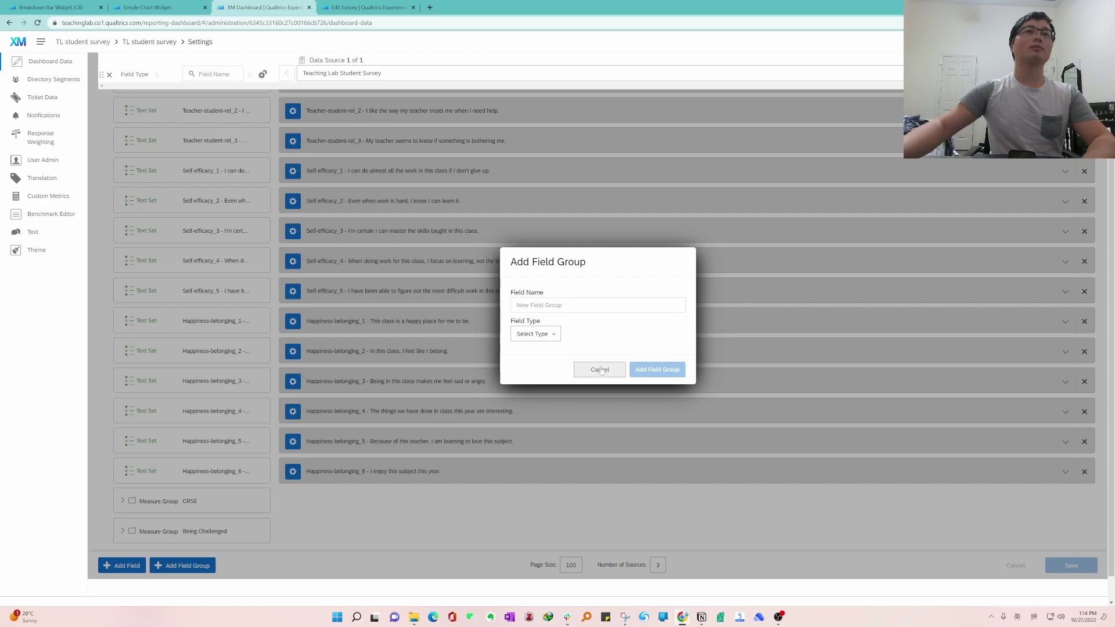
click(540, 305)
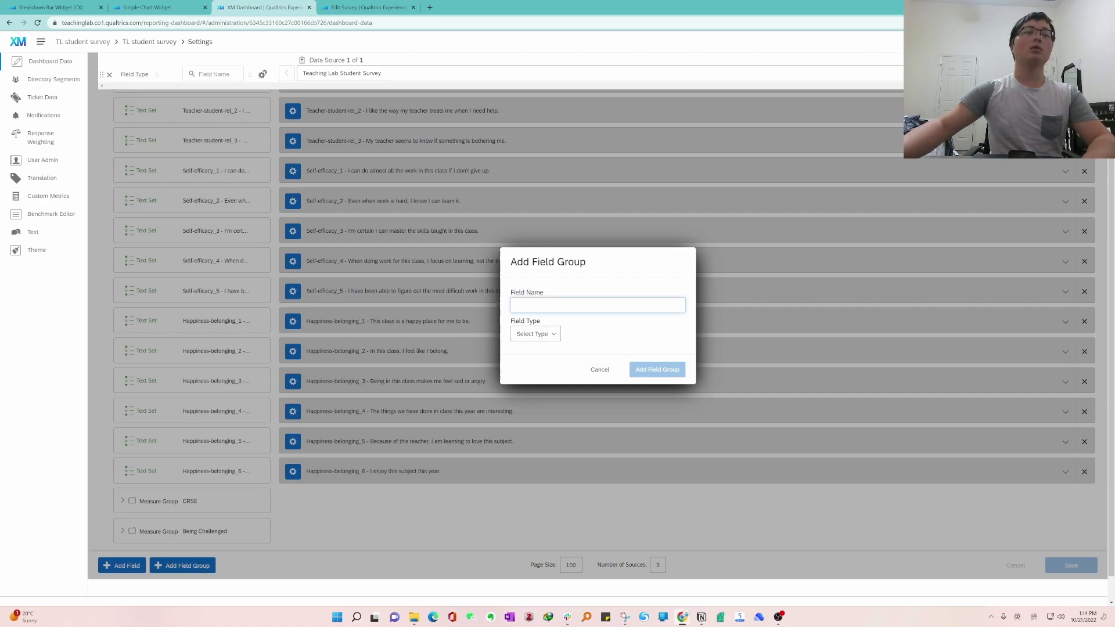
text(S)
click(534, 334)
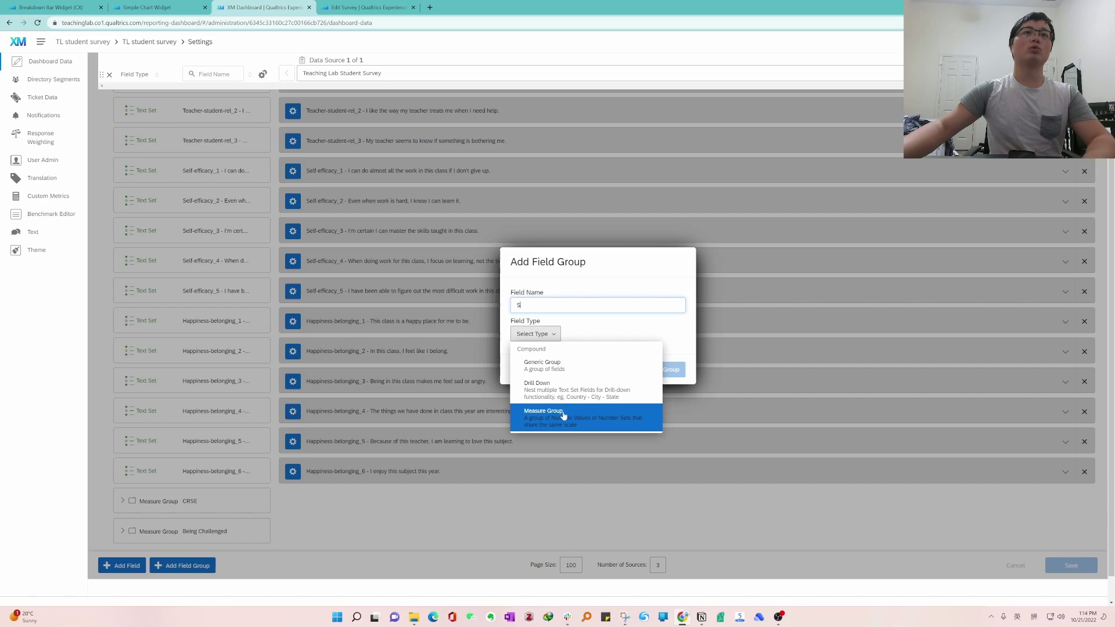
click(563, 415)
click(668, 369)
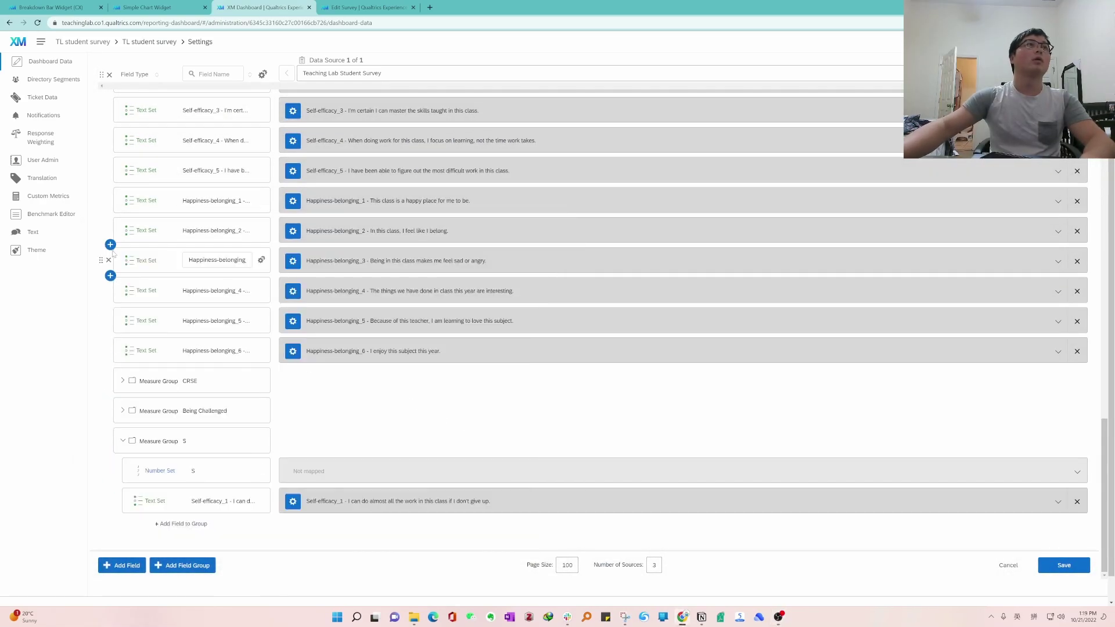
- Move the Self-efficacy_2 and Self-efficacy_3 fields into Measure Group S
scroll(113, 254, up, 1)
drag(103, 127, 176, 482)
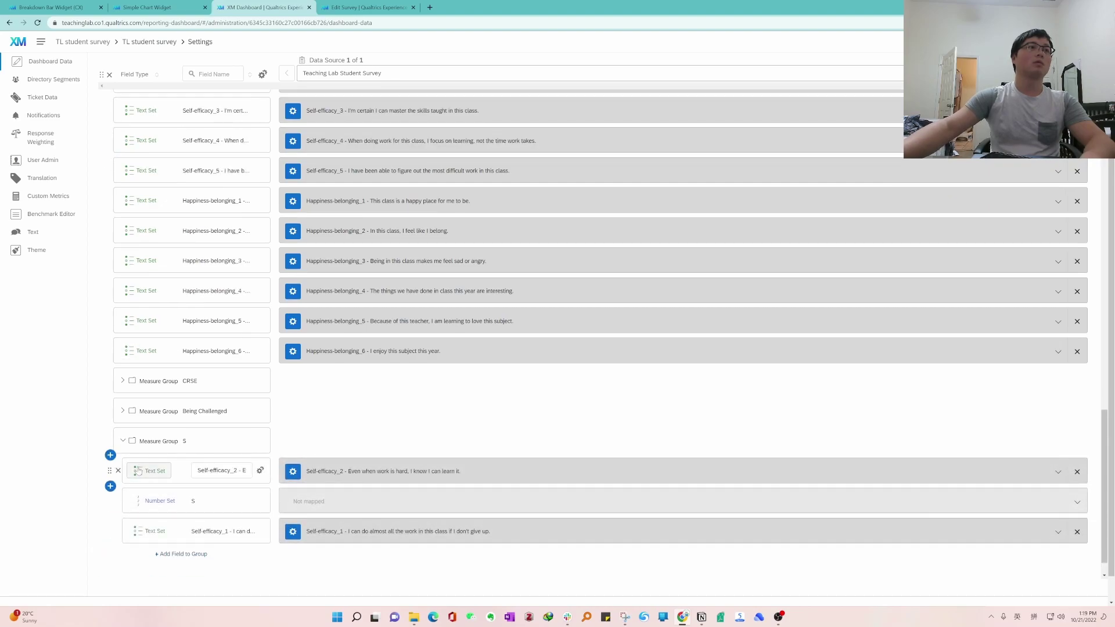
mouse_move(110, 471)
mouse_down()
mouse_move(107, 531)
mouse_move(110, 464)
mouse_up()
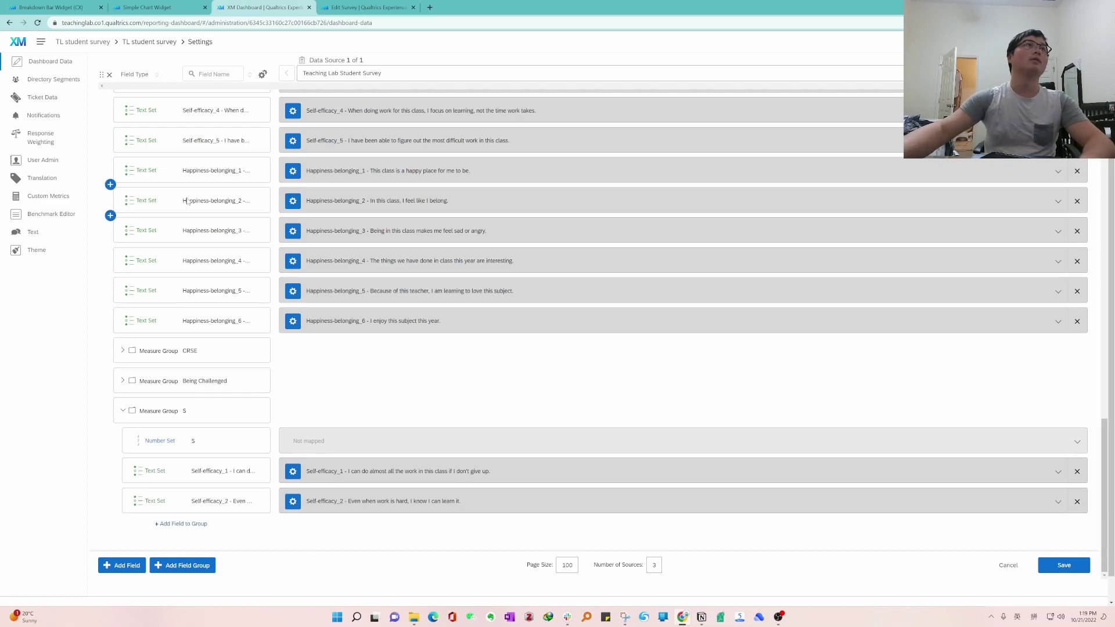
scroll(186, 175, up, 1)
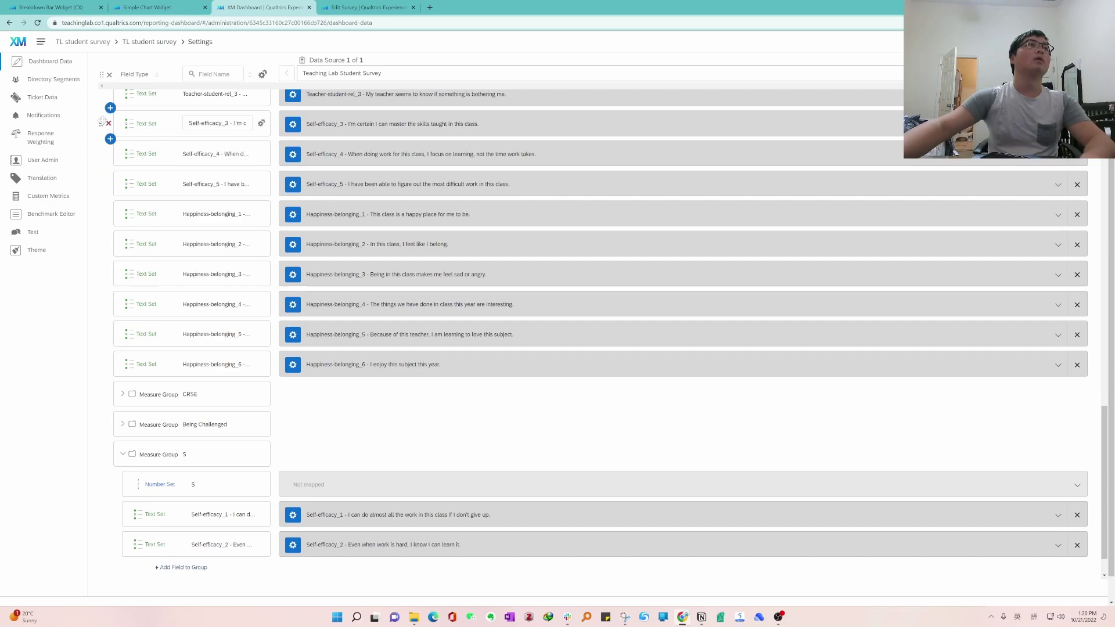
drag(101, 122, 121, 518)
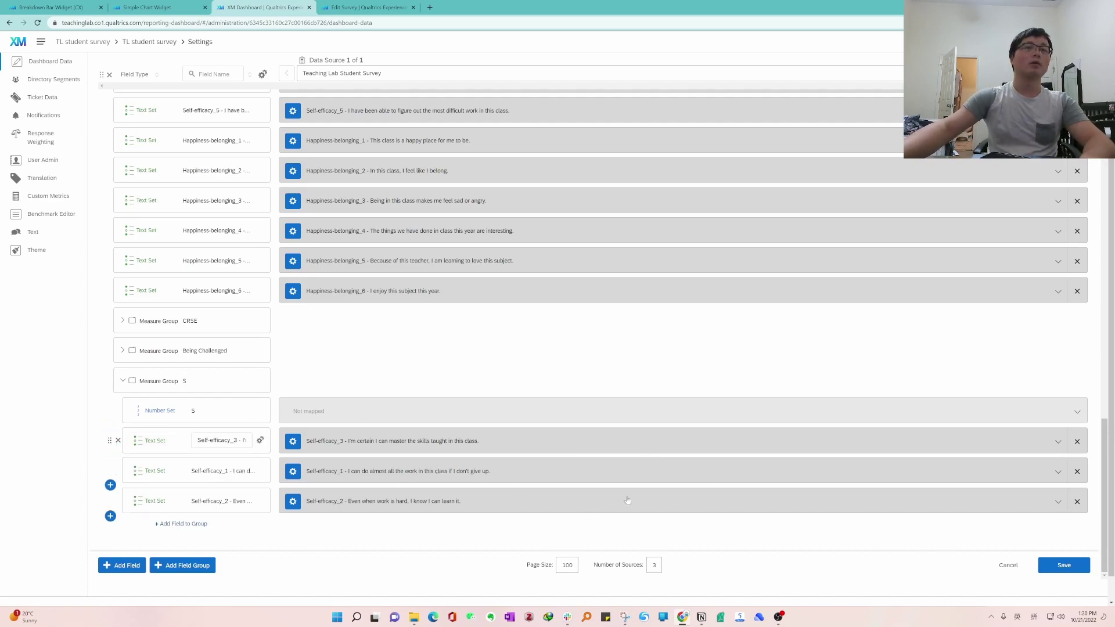
- Save the dataset and expand the Being Challenged measure group to show its five Number Sets
click(1064, 565)
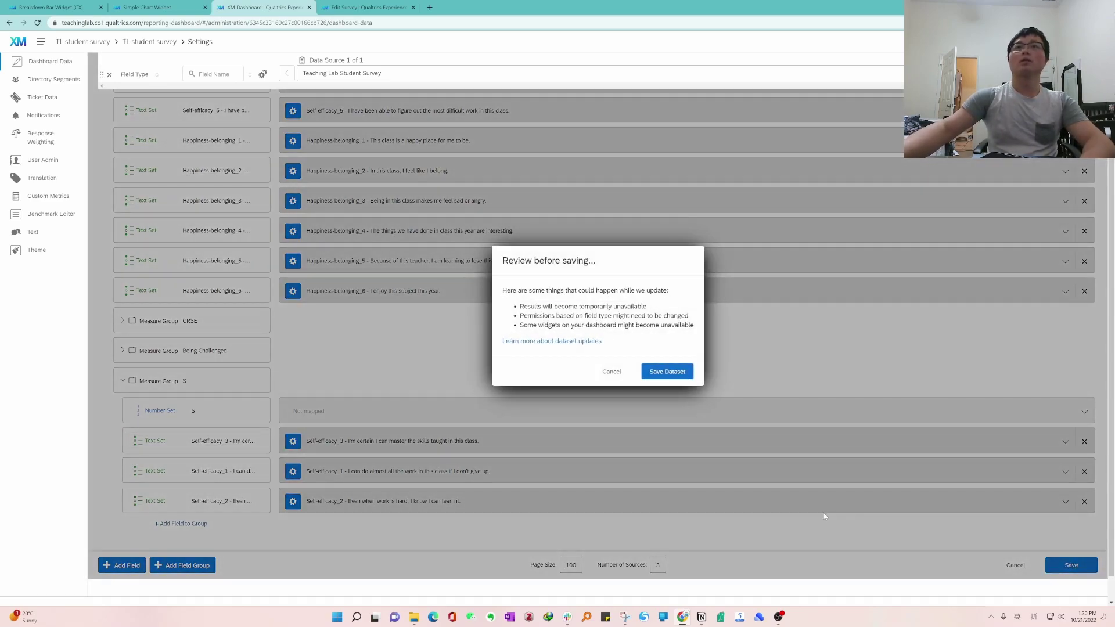
click(668, 372)
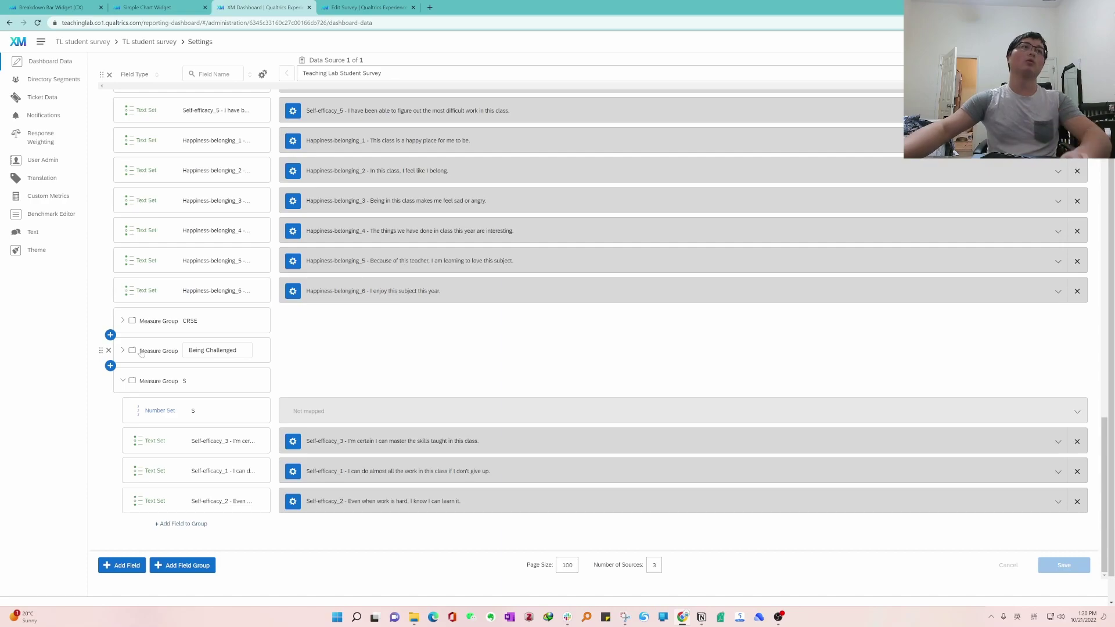
click(123, 350)
scroll(203, 407, down, 3)
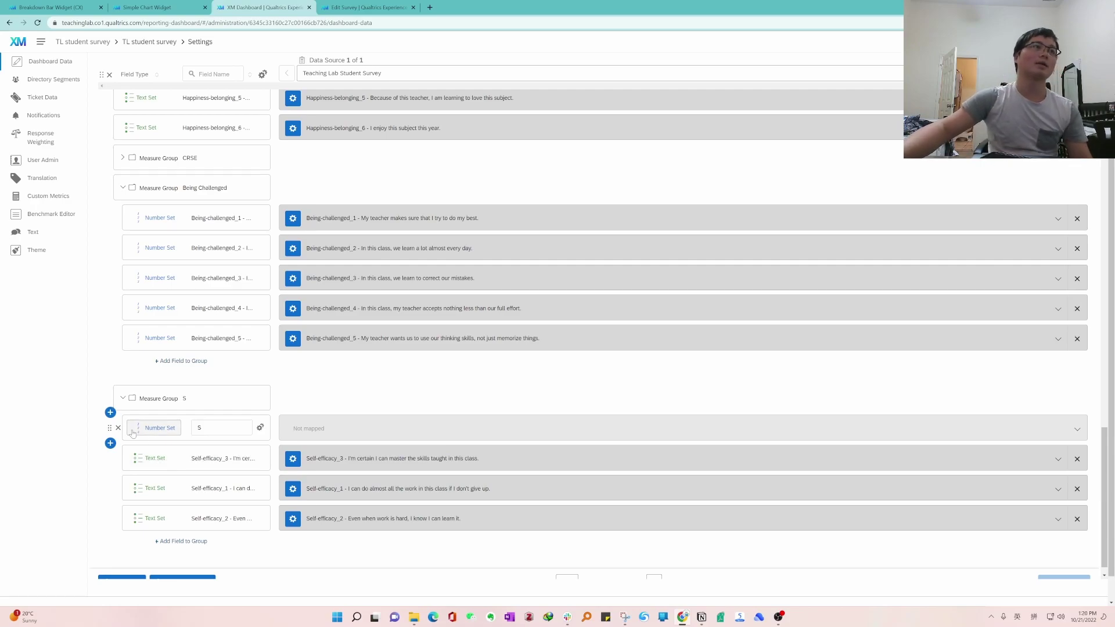
- Delete the unmapped S field and change Self-efficacy_3, _1 and _2 to Number Sets
click(118, 428)
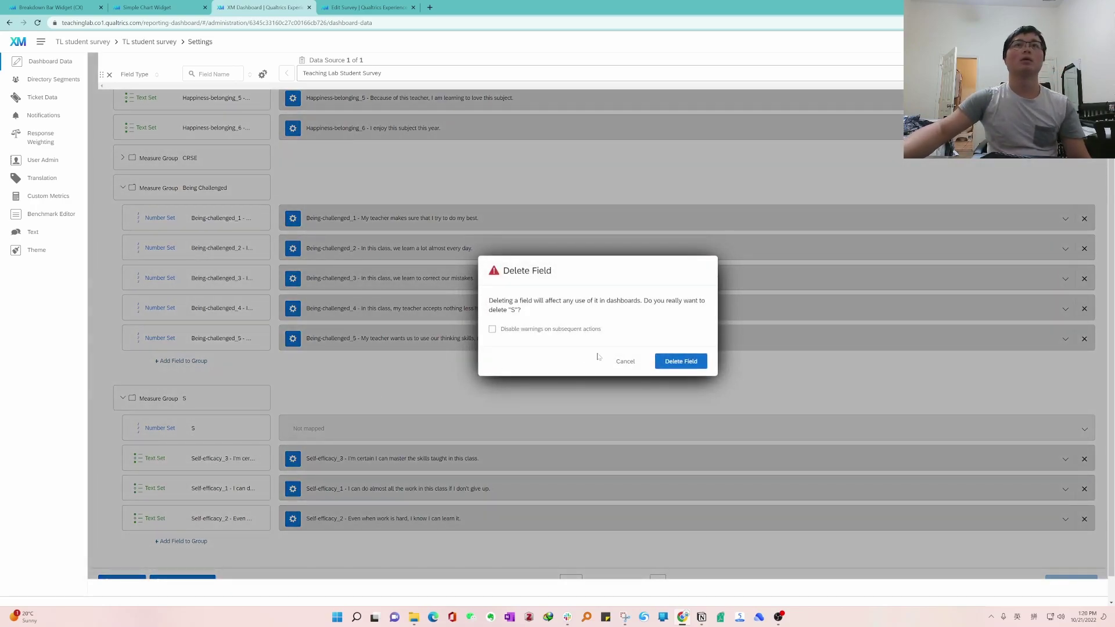
click(681, 361)
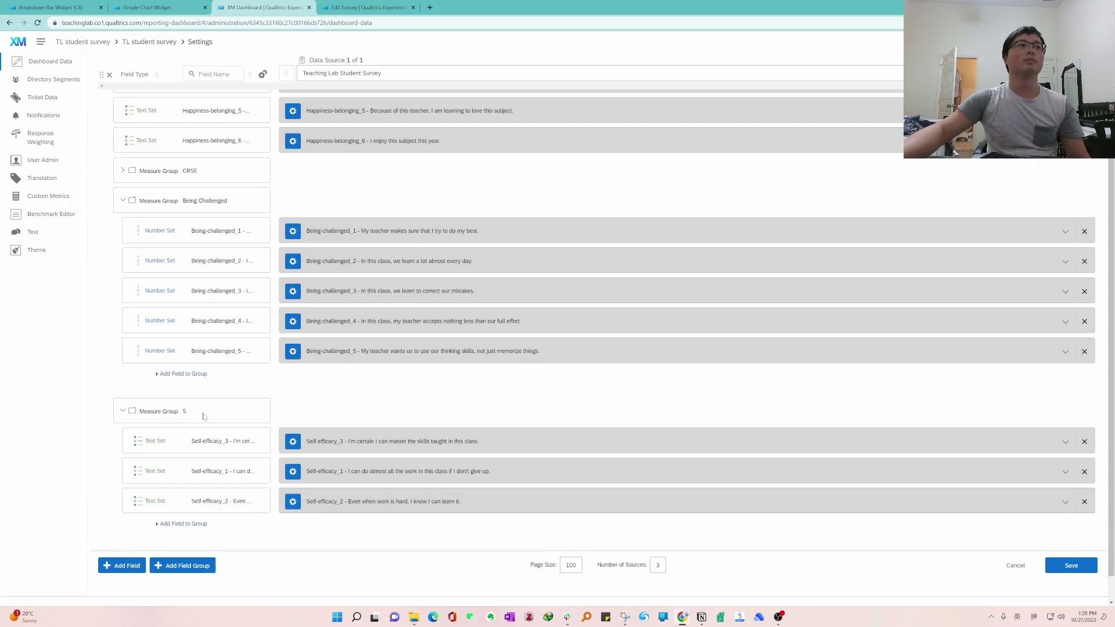
click(151, 442)
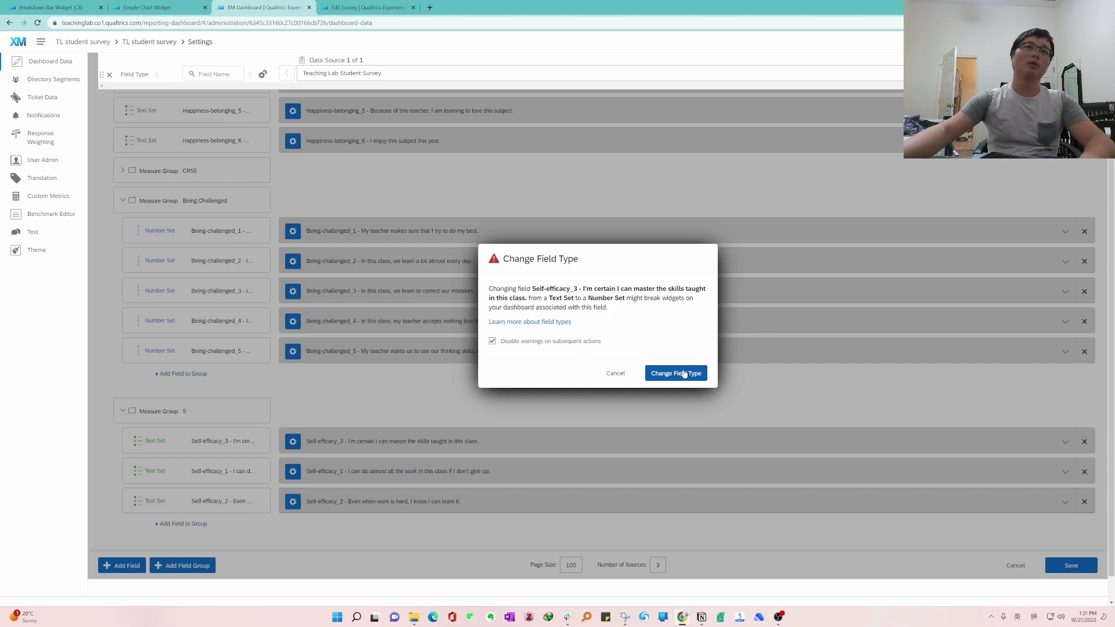
click(685, 374)
click(149, 471)
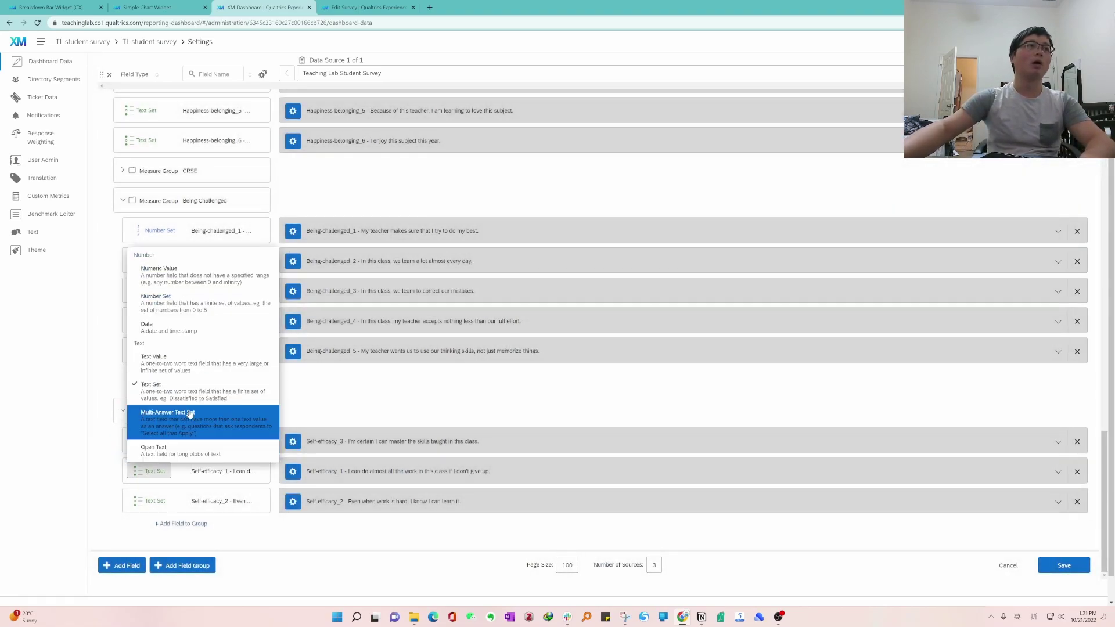
click(149, 501)
click(149, 501)
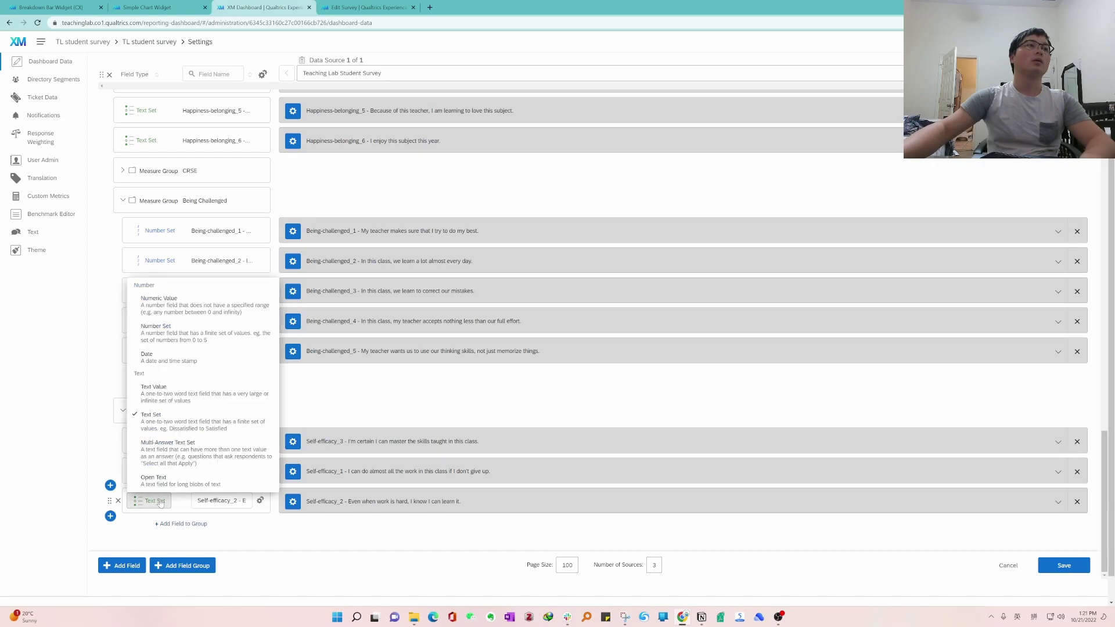
click(196, 333)
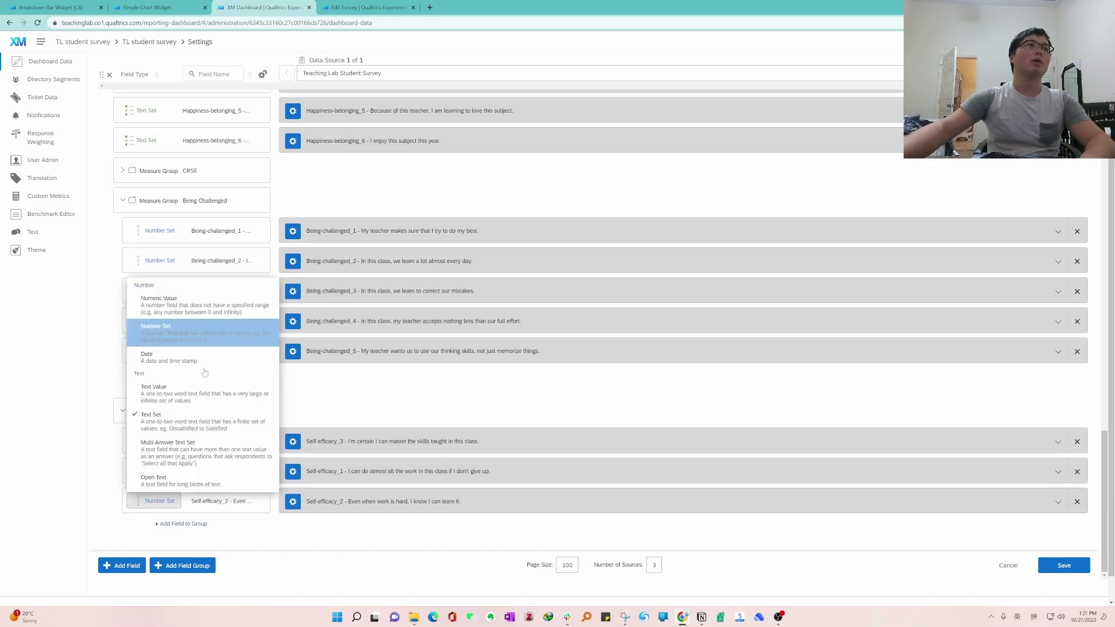
- Save the dataset and go back to the TL student survey dashboard
click(1064, 566)
click(667, 371)
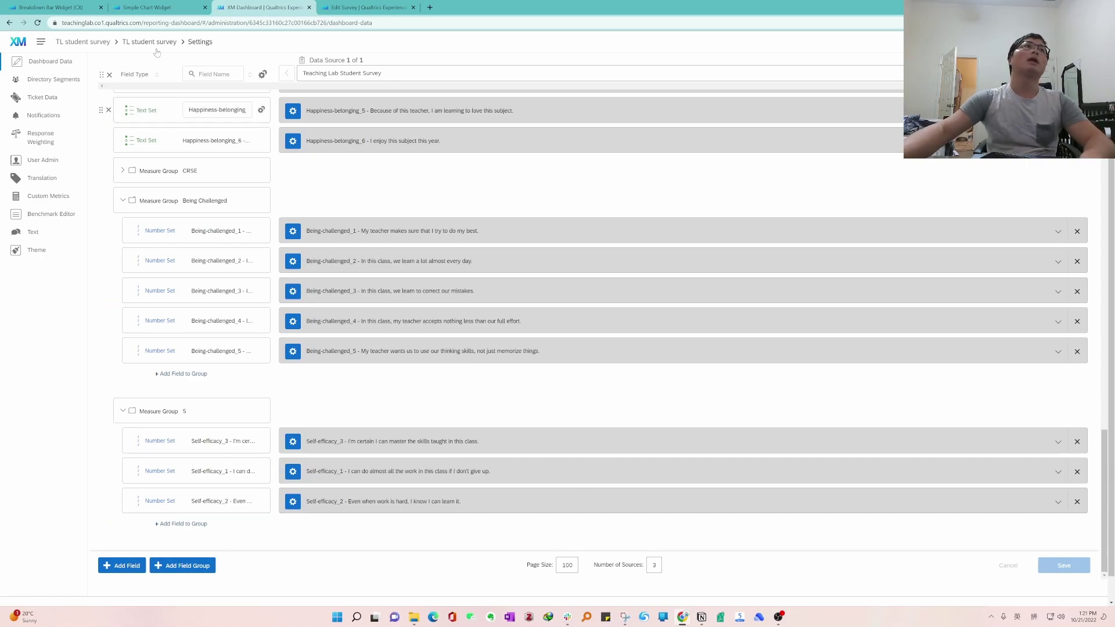
click(152, 43)
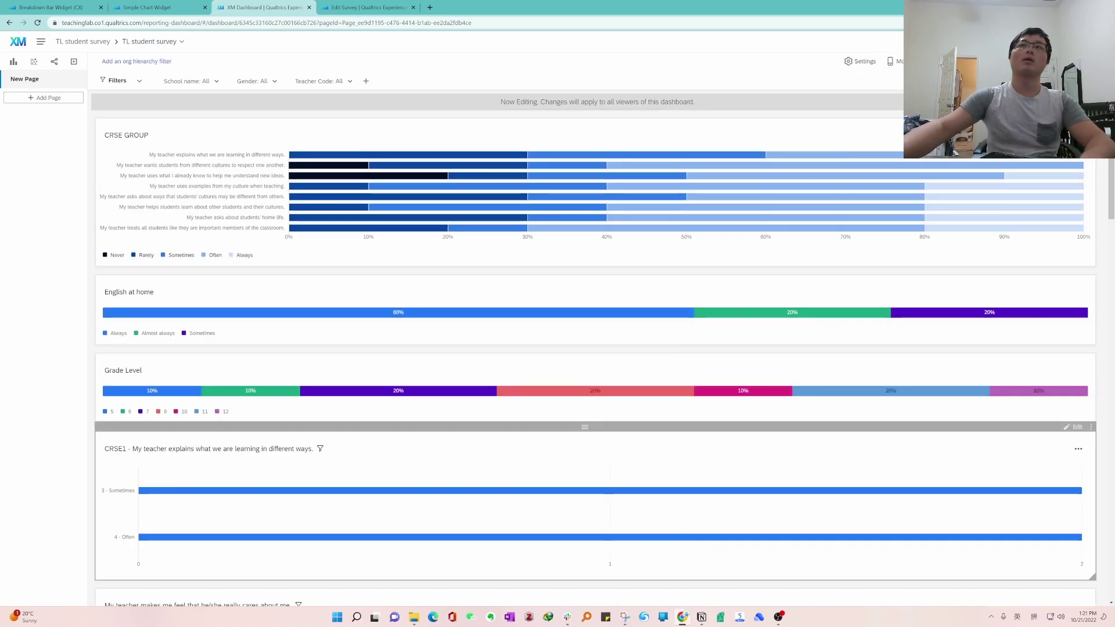
- Add a new Simple Chart widget to the dashboard
scroll(799, 454, down, 15)
click(598, 520)
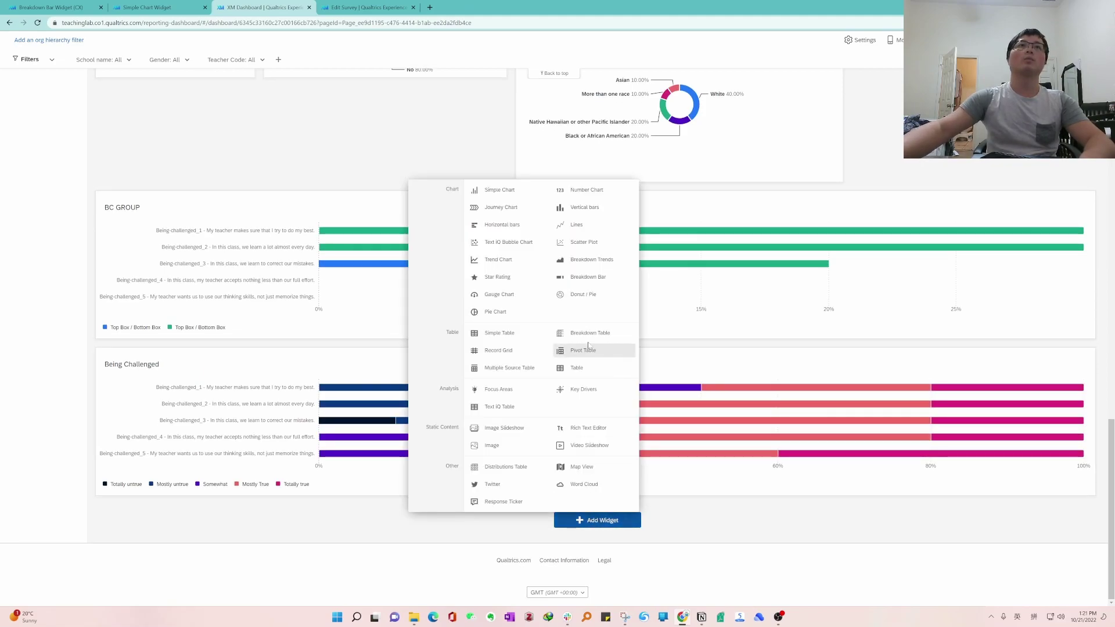
click(506, 190)
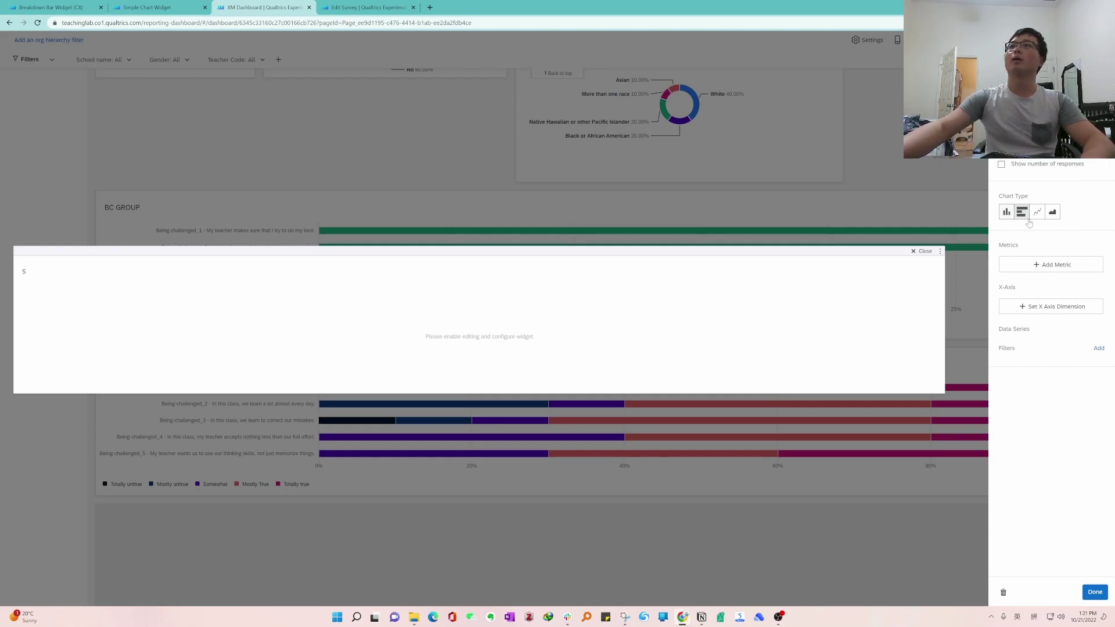
- Give the chart a Top Box / Bottom Box metric and an x-axis dimension, then finish editing
click(1034, 267)
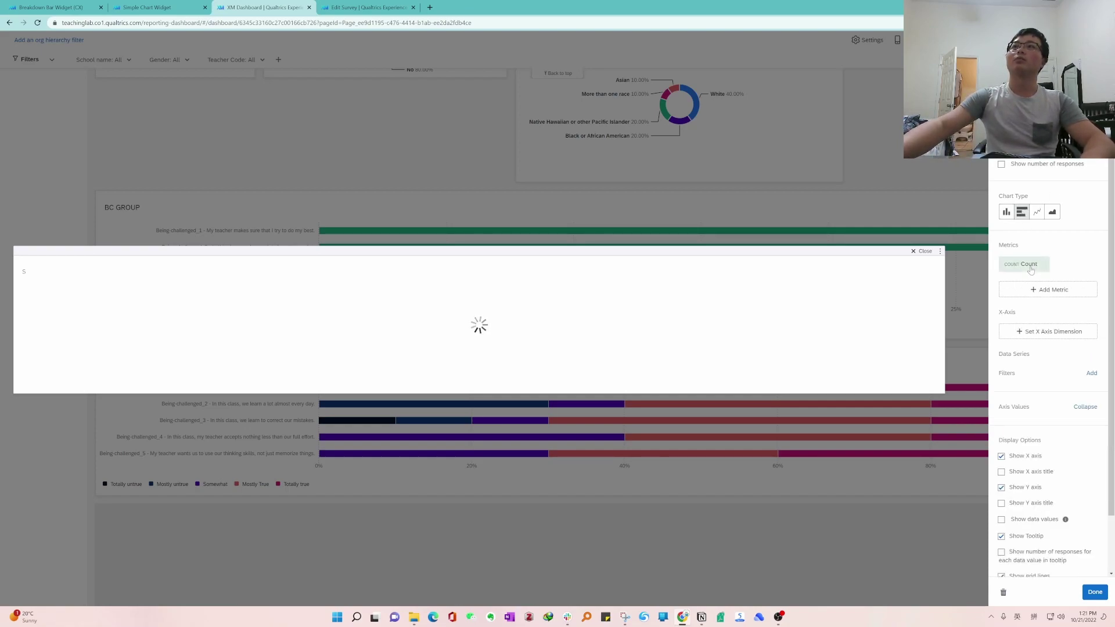
click(923, 280)
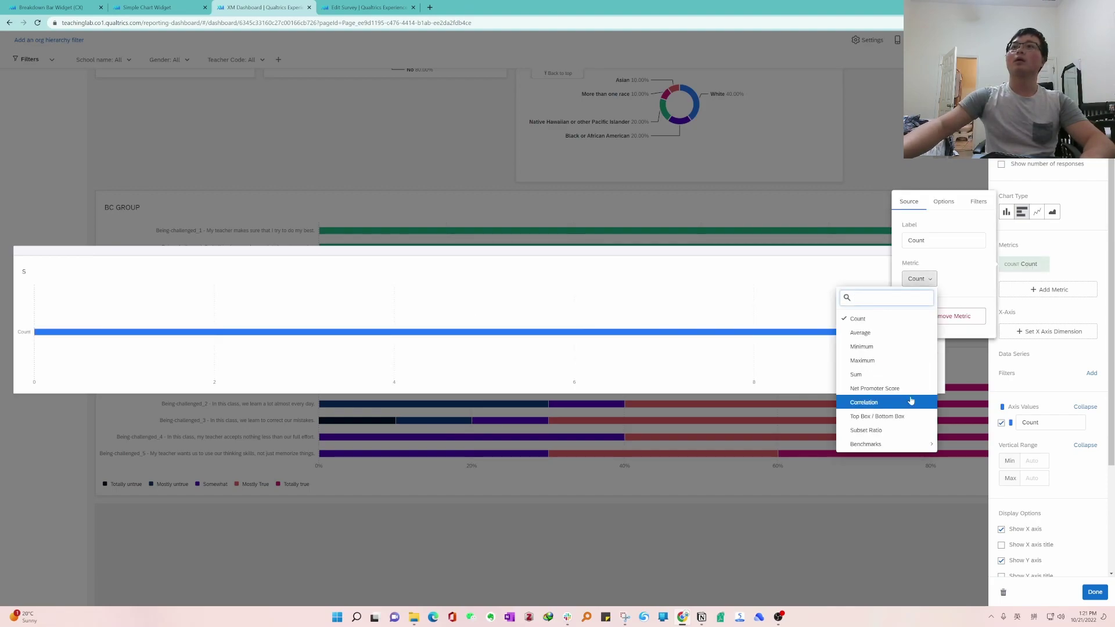
click(908, 417)
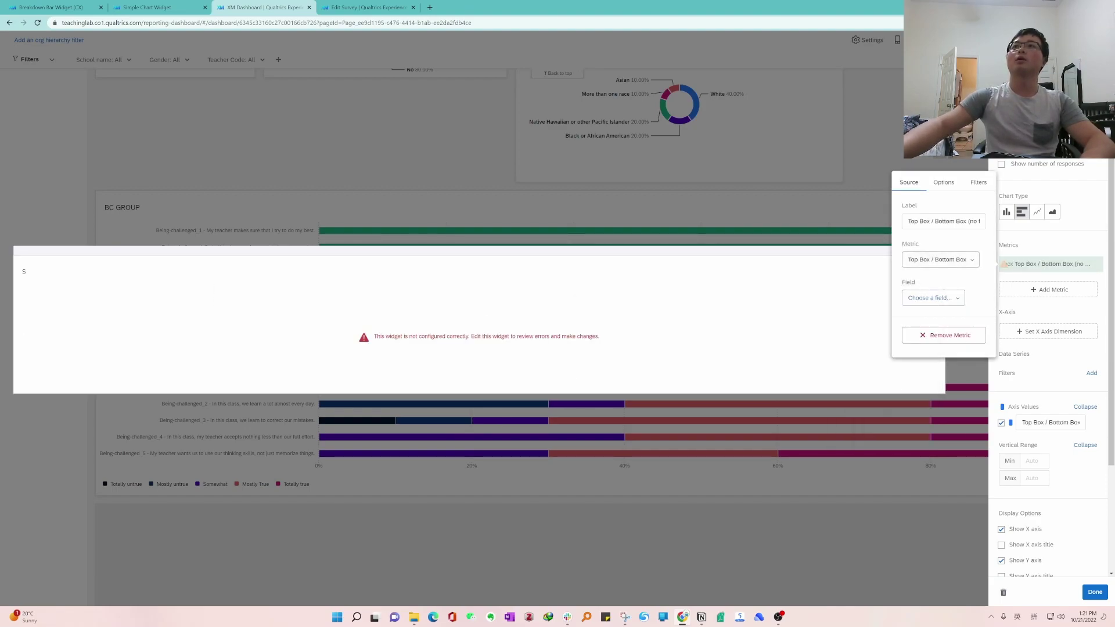
click(950, 298)
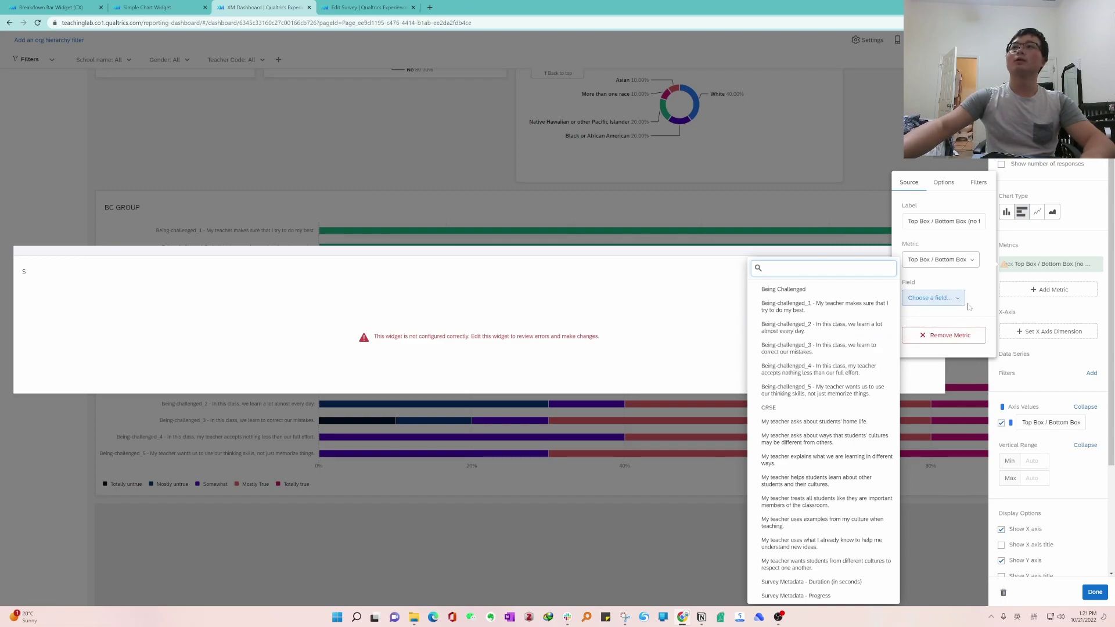
click(1044, 312)
click(1043, 333)
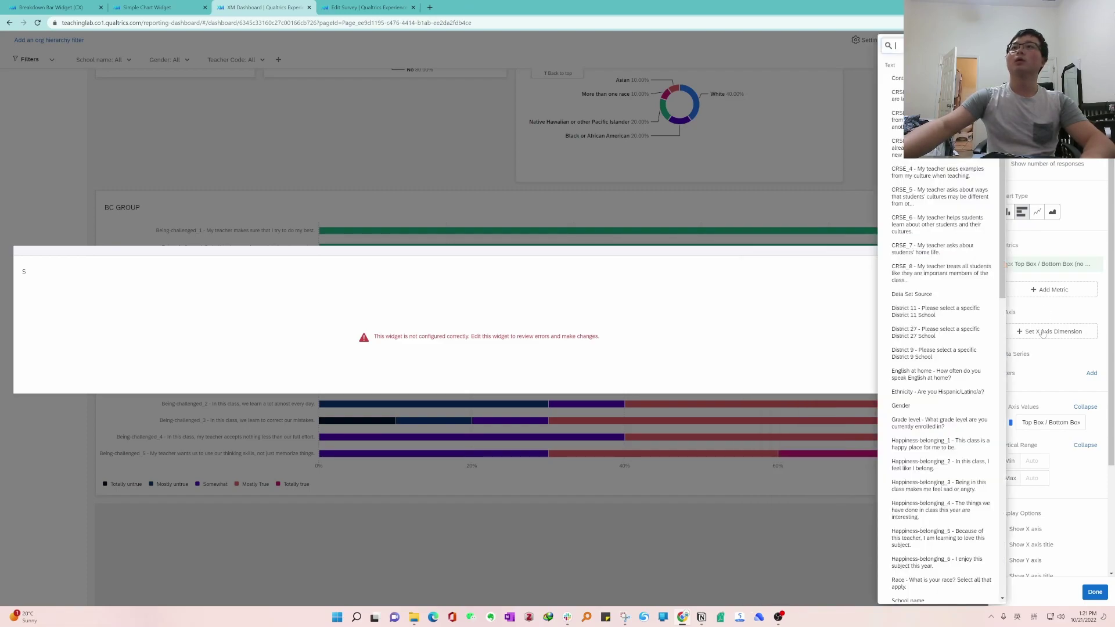
scroll(957, 302, down, 5)
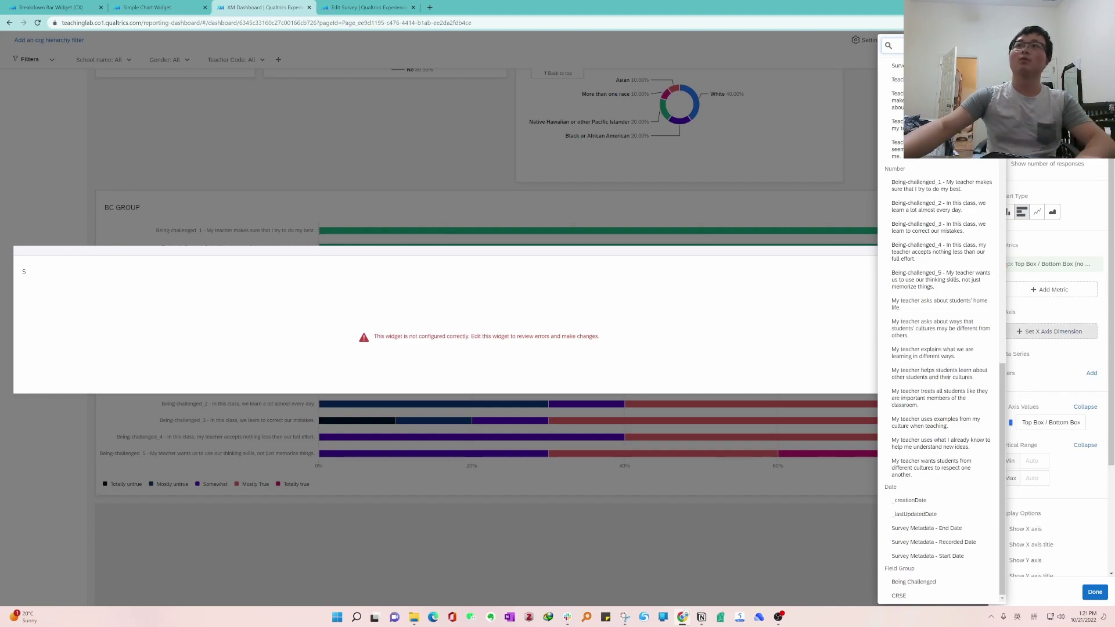
click(1049, 379)
click(1095, 592)
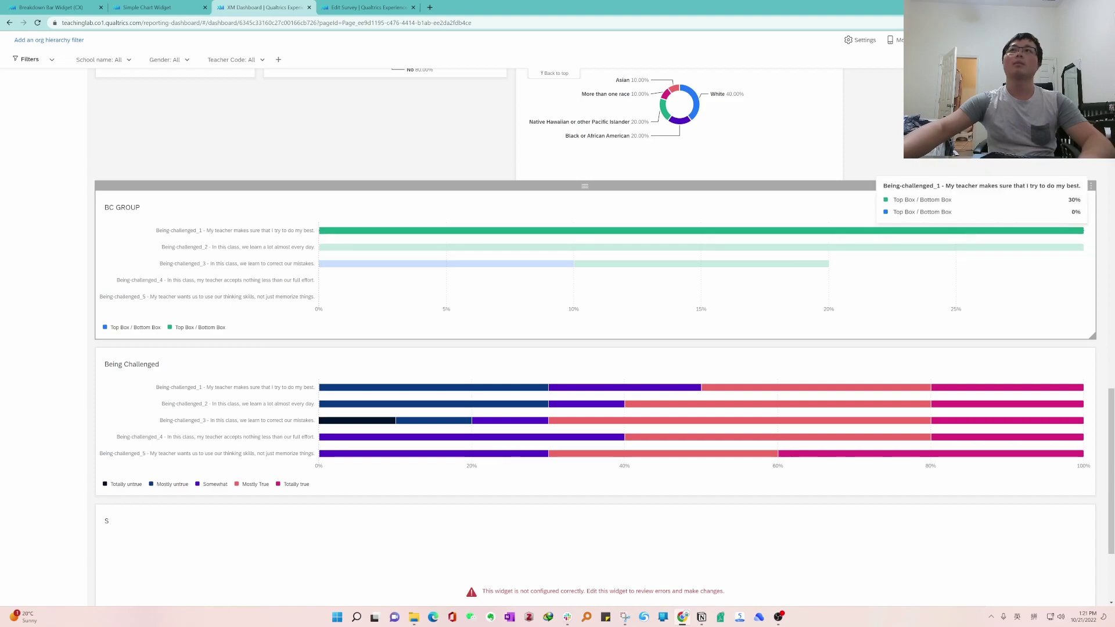
- Check the BC GROUP chart's two Top Box / Bottom Box metrics and Being Challenged x-axis, then add a Count metric
click(1075, 186)
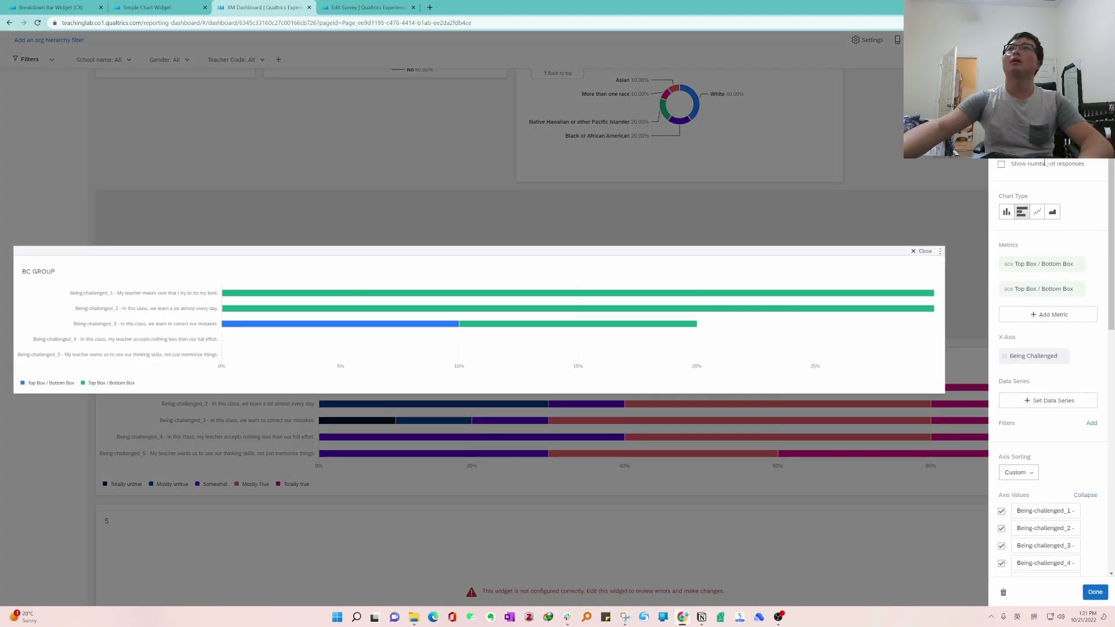
click(1045, 271)
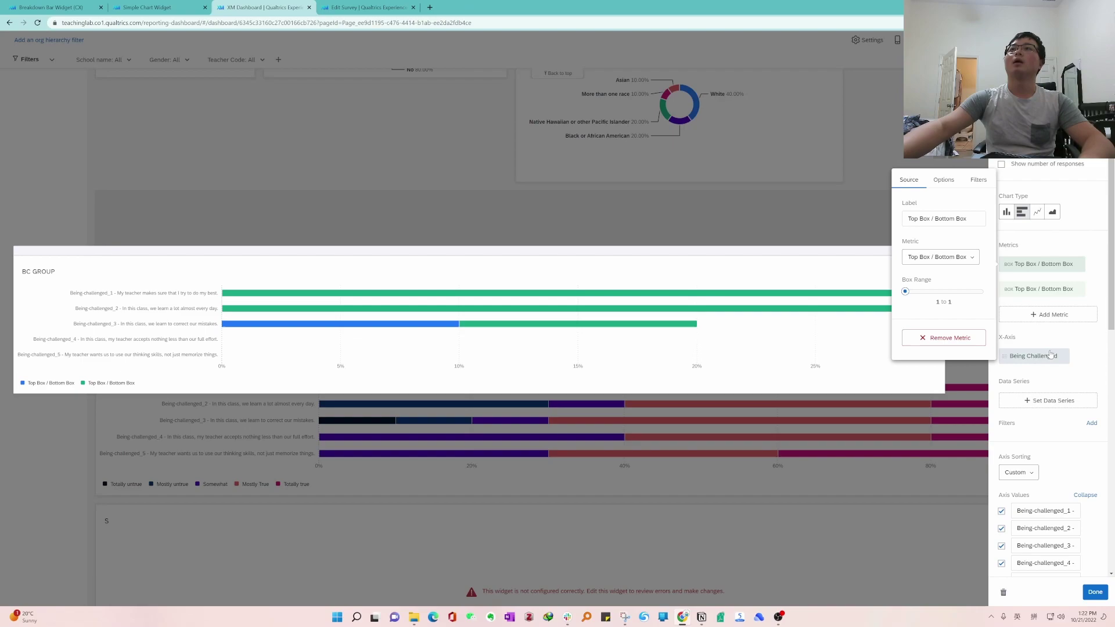
click(1031, 357)
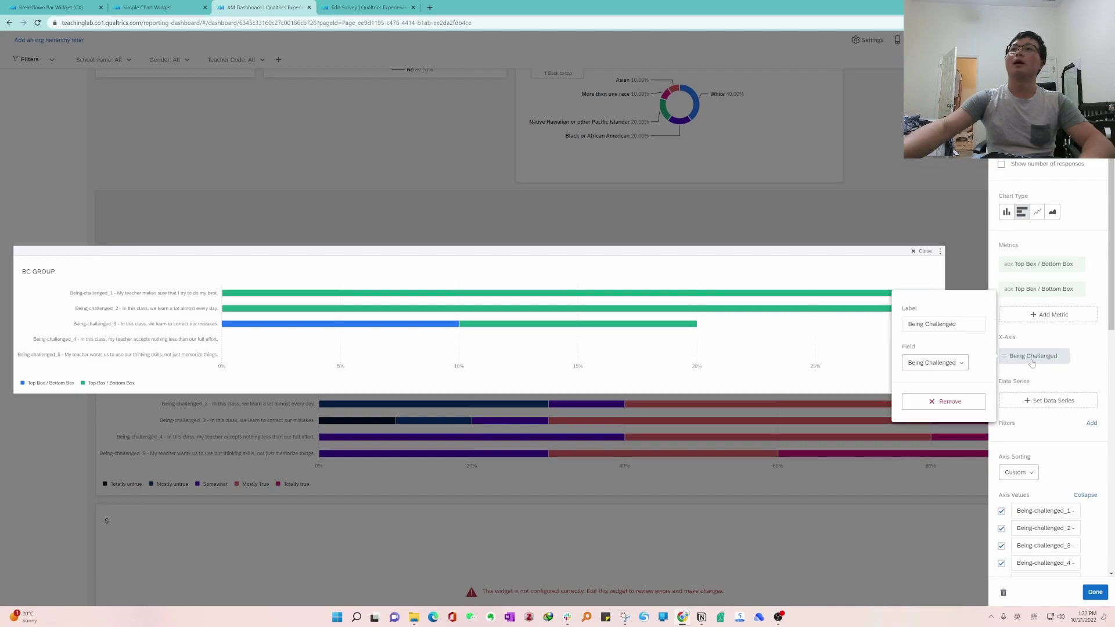
click(947, 363)
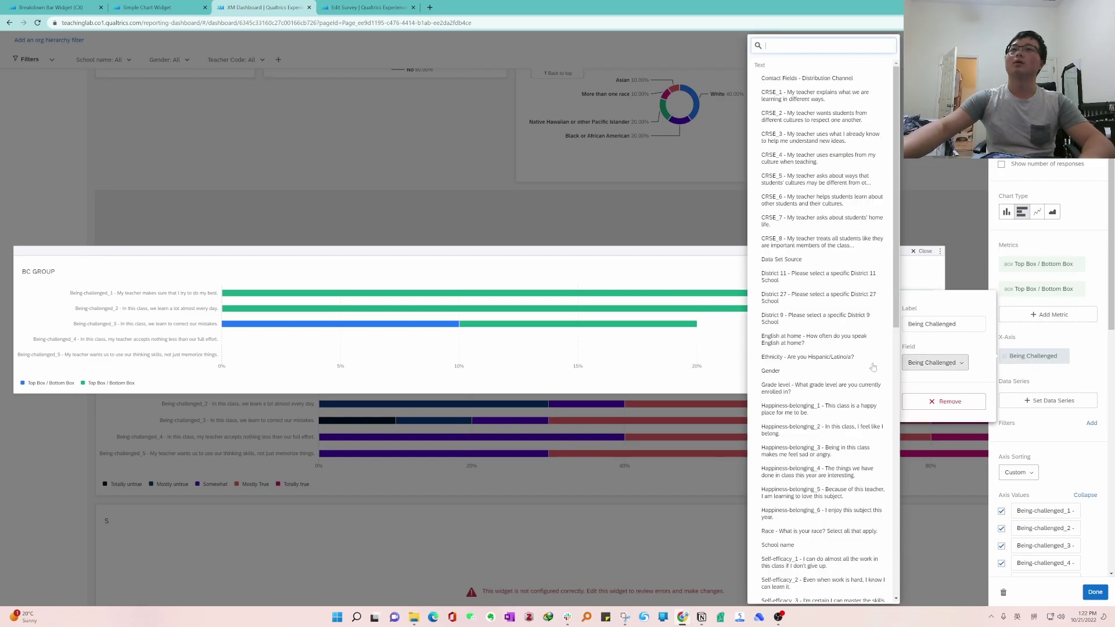
scroll(838, 389, down, 10)
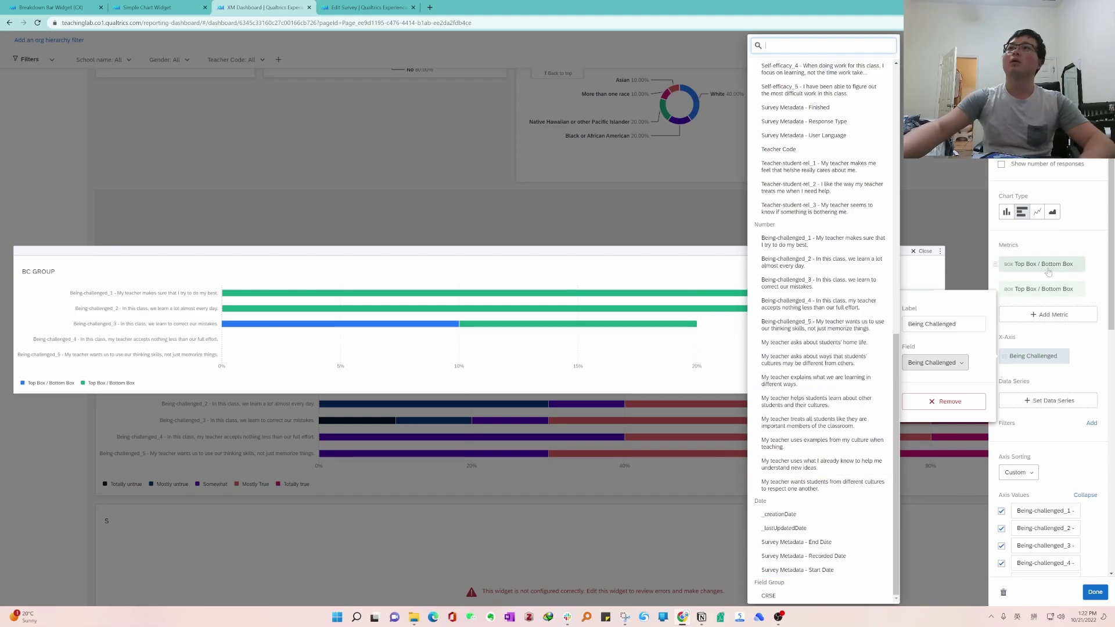
click(1047, 292)
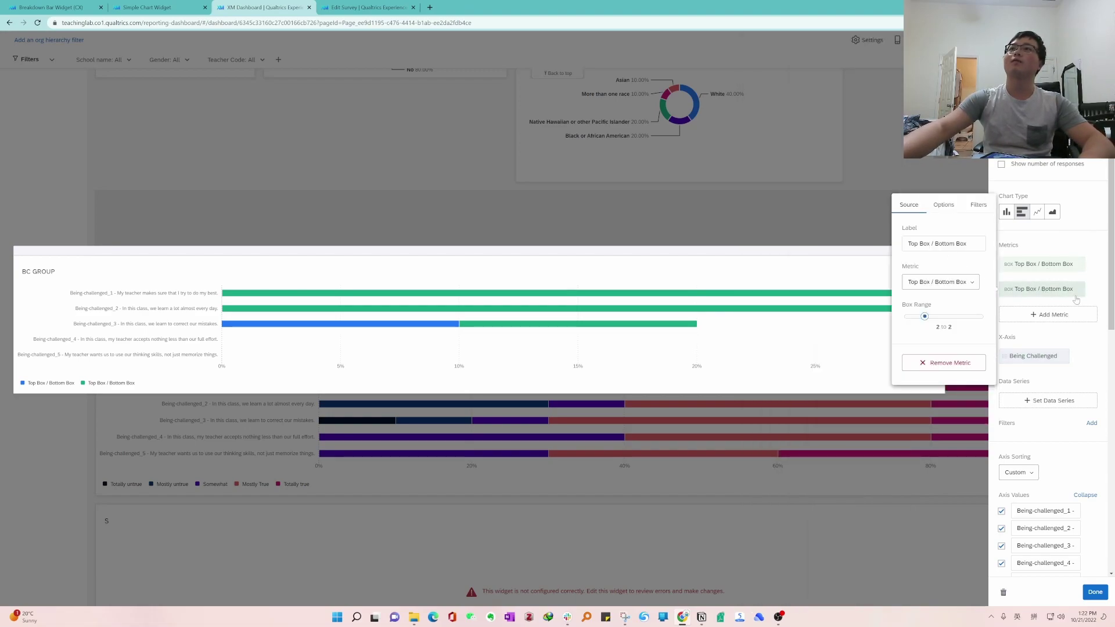
click(1046, 315)
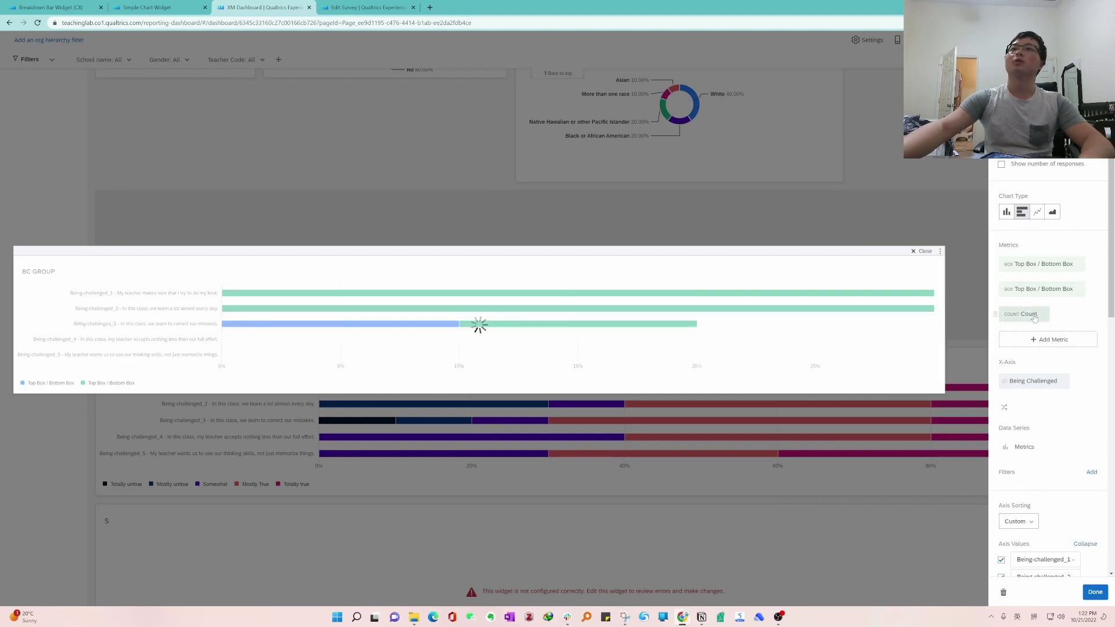
- Make the third metric a Top Box / Bottom Box covering box 3 only
click(920, 329)
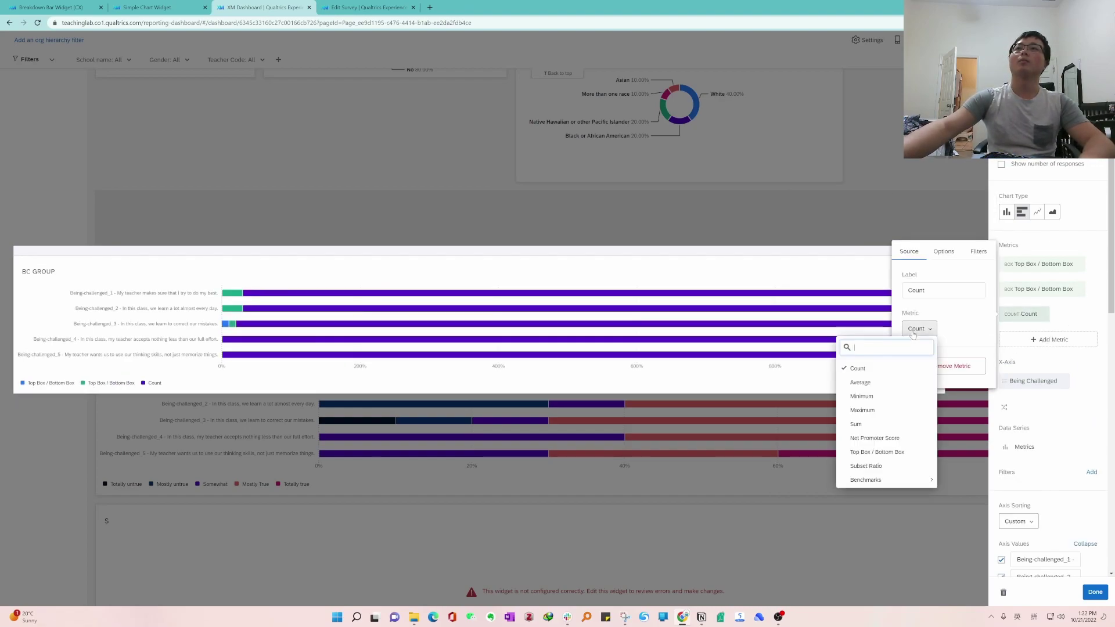
click(883, 451)
drag(905, 341, 945, 341)
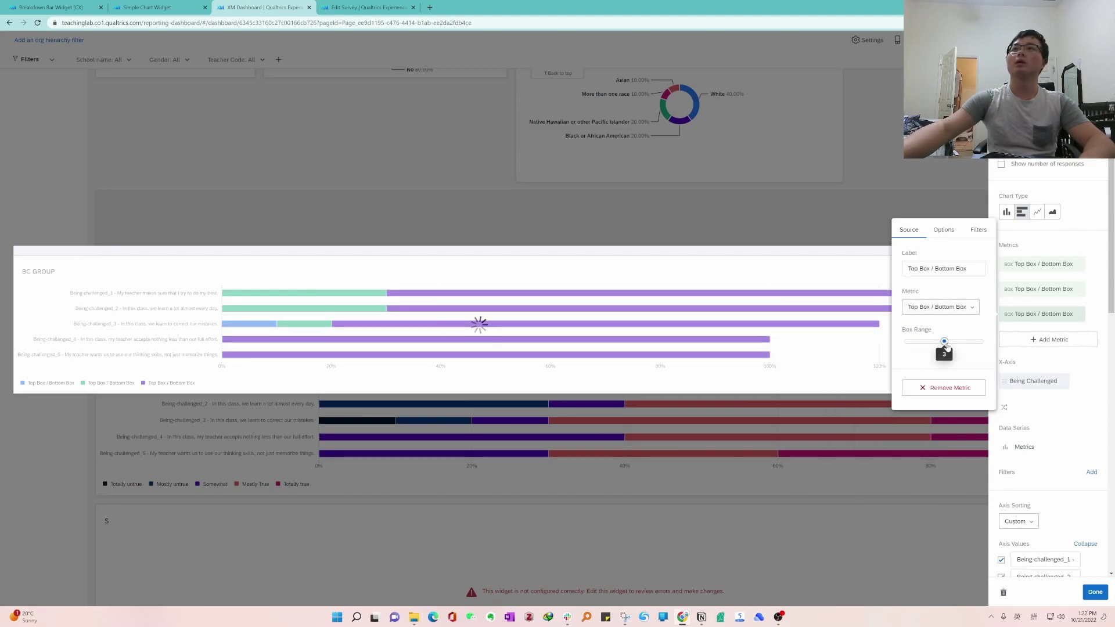
- Keep the bars stacked and set Normalized Chart to Yes so each bar spans 100%
mouse_move(886, 309)
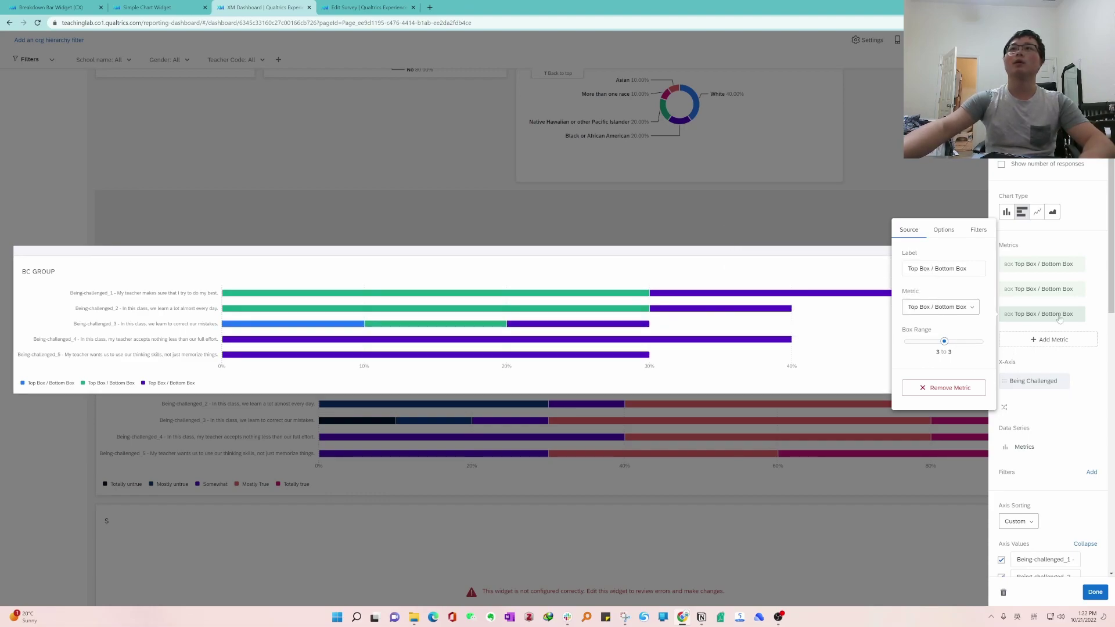
drag(1112, 297, 1111, 506)
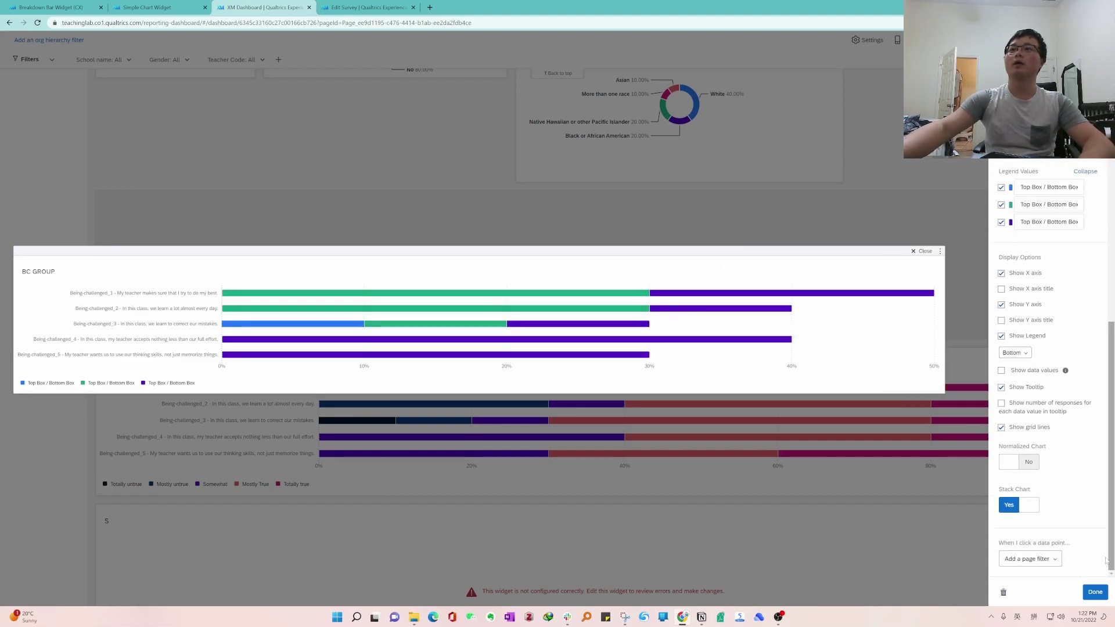
click(1029, 506)
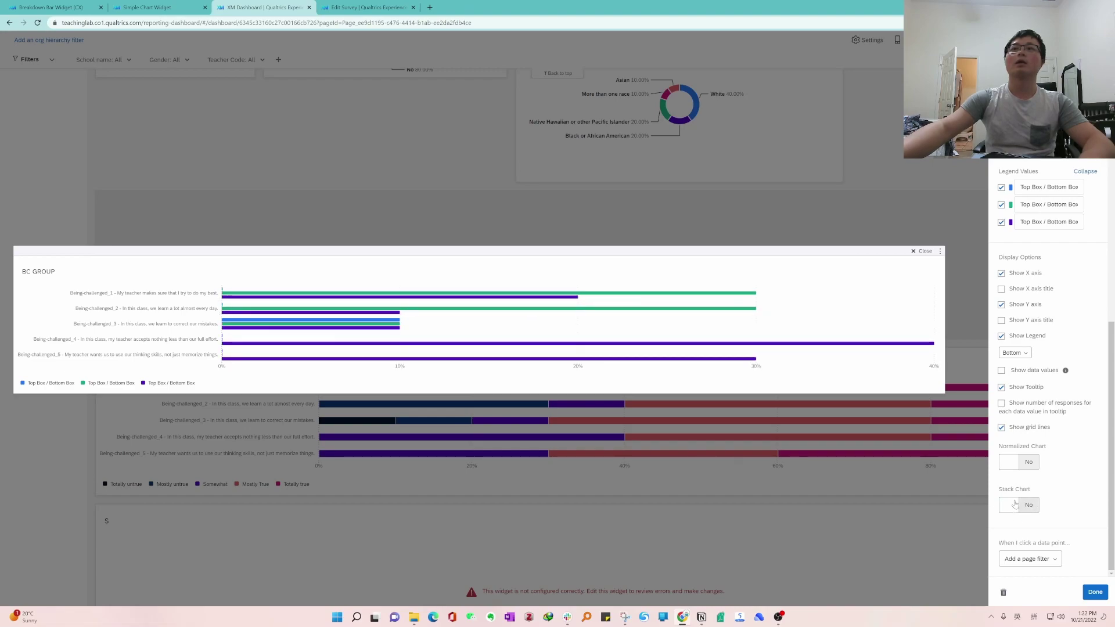
click(1032, 506)
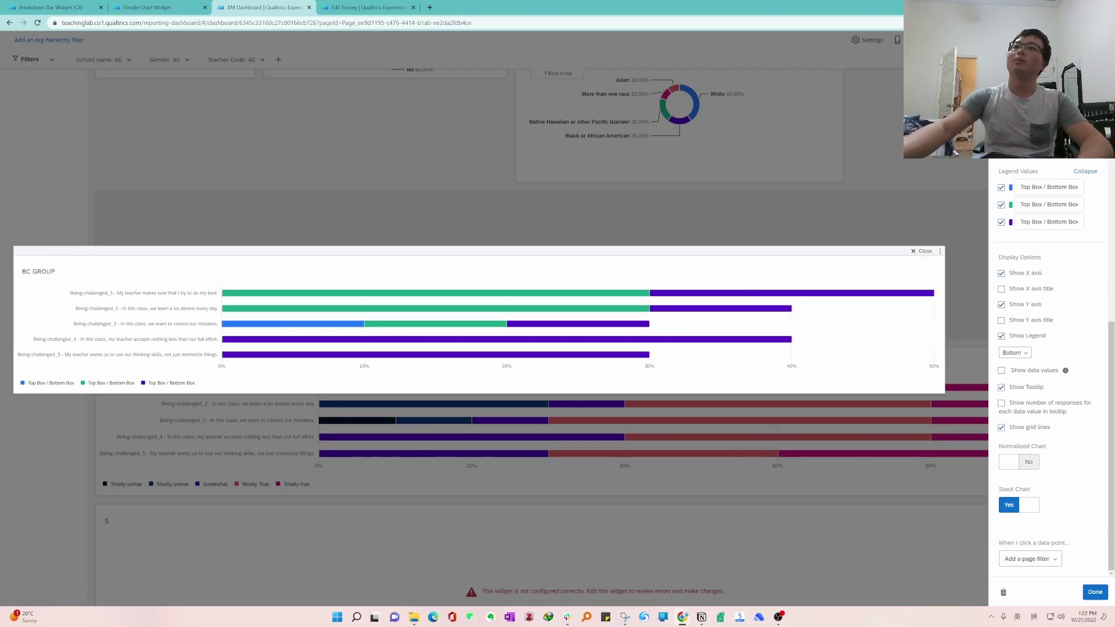
click(1022, 463)
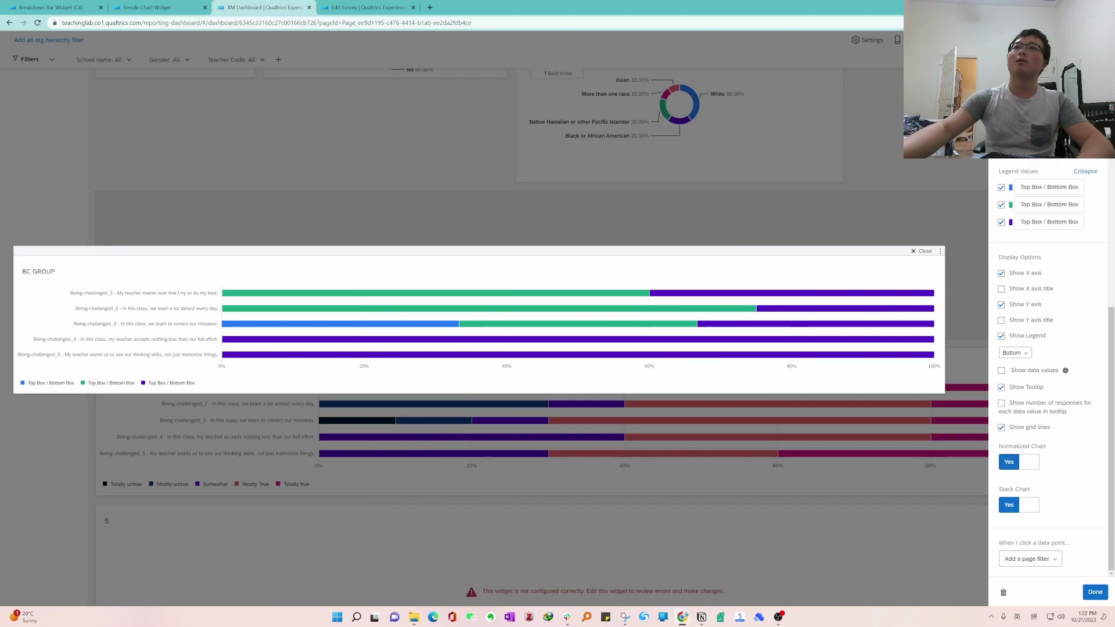
scroll(1060, 472, up, 10)
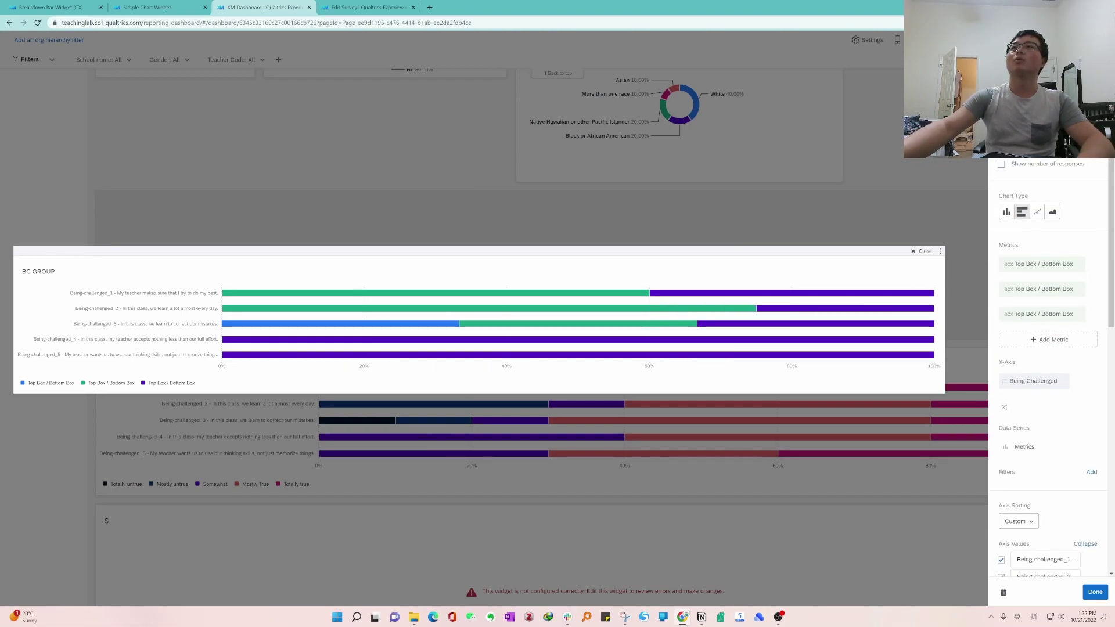
- Add a fourth metric as Top Box / Bottom Box with box range 4–4
click(1044, 341)
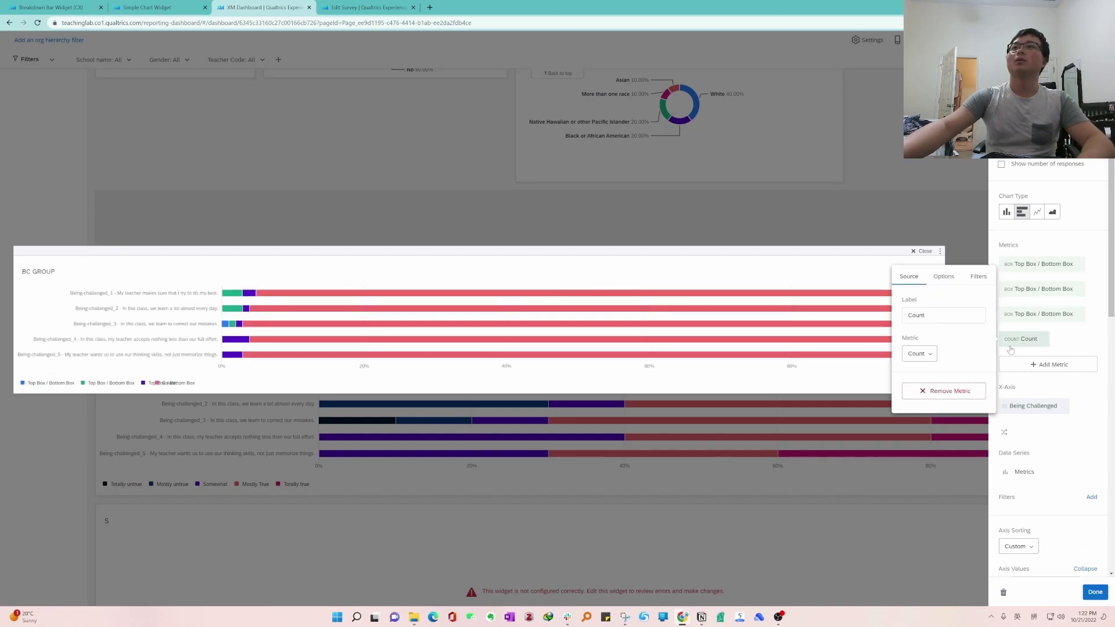
click(920, 354)
click(897, 477)
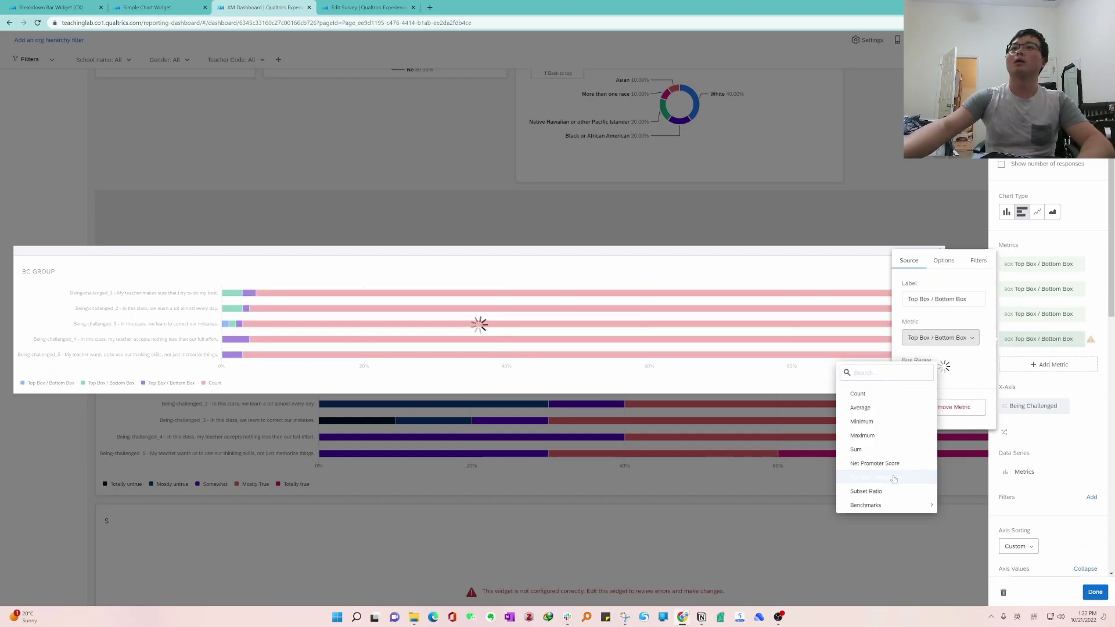
drag(907, 367, 964, 367)
- Add a fifth Top Box / Bottom Box metric for box 5 labelled '5 - Totally True'
click(1045, 365)
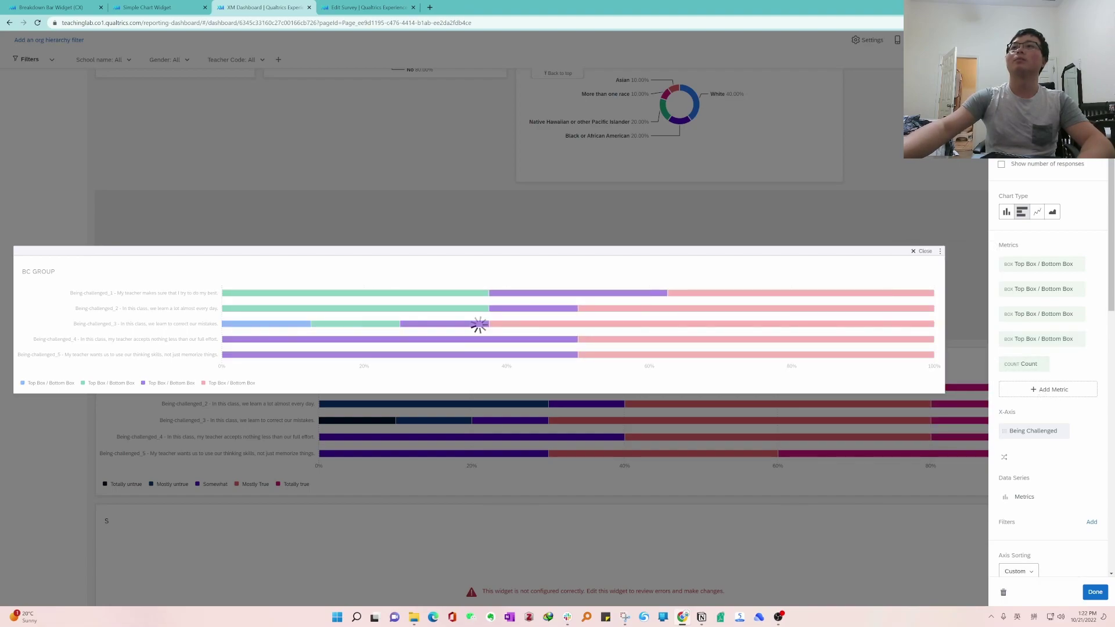
click(919, 378)
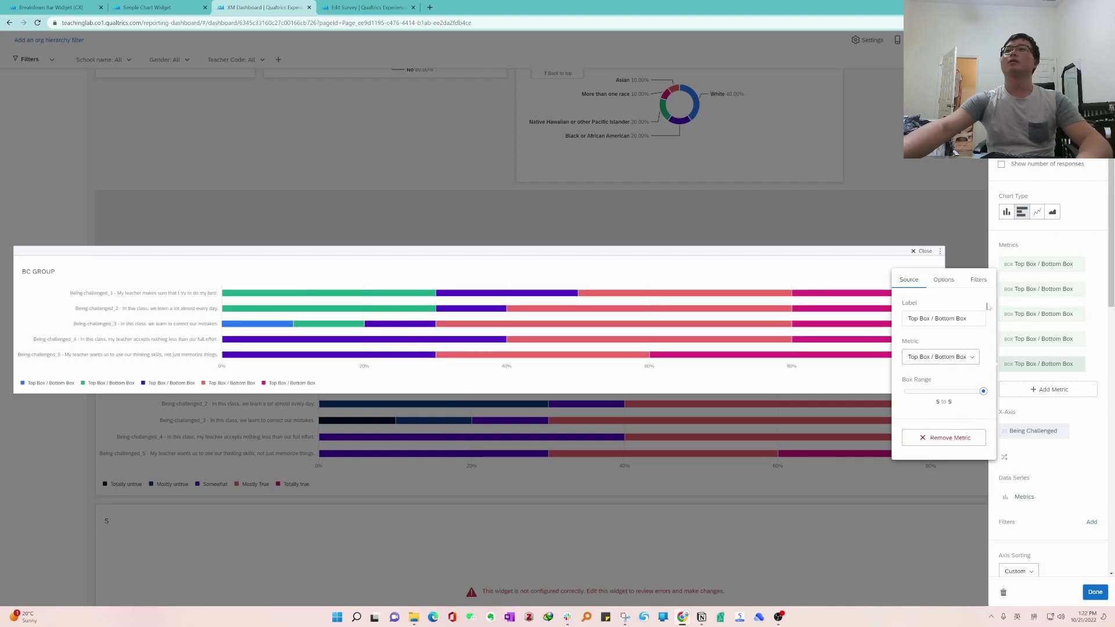
mouse_move(831, 293)
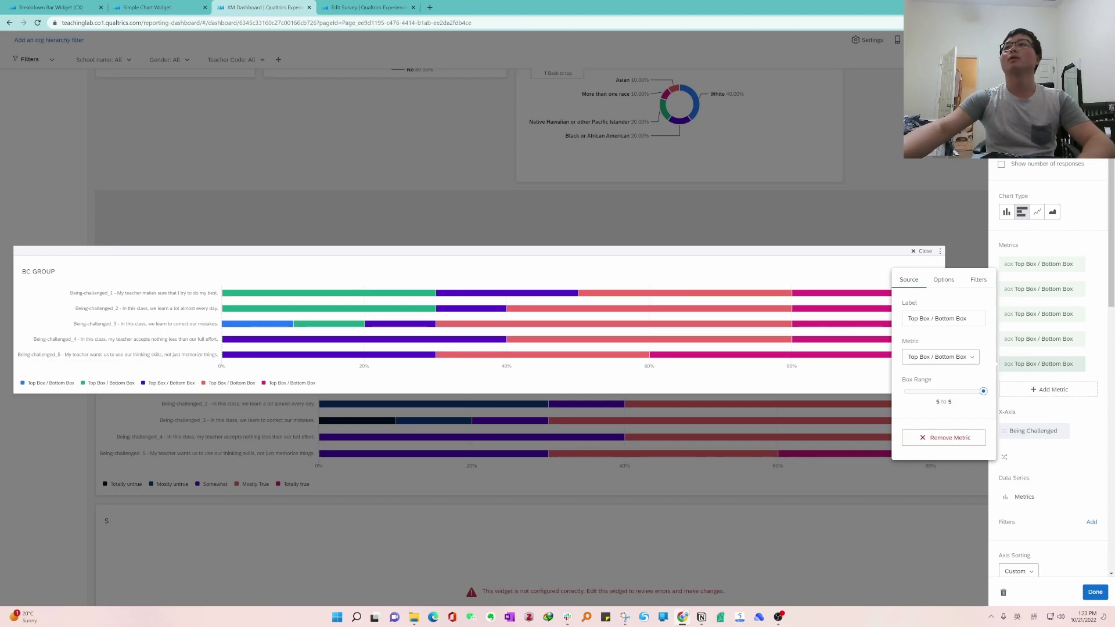
triple_click(935, 319)
text(5)
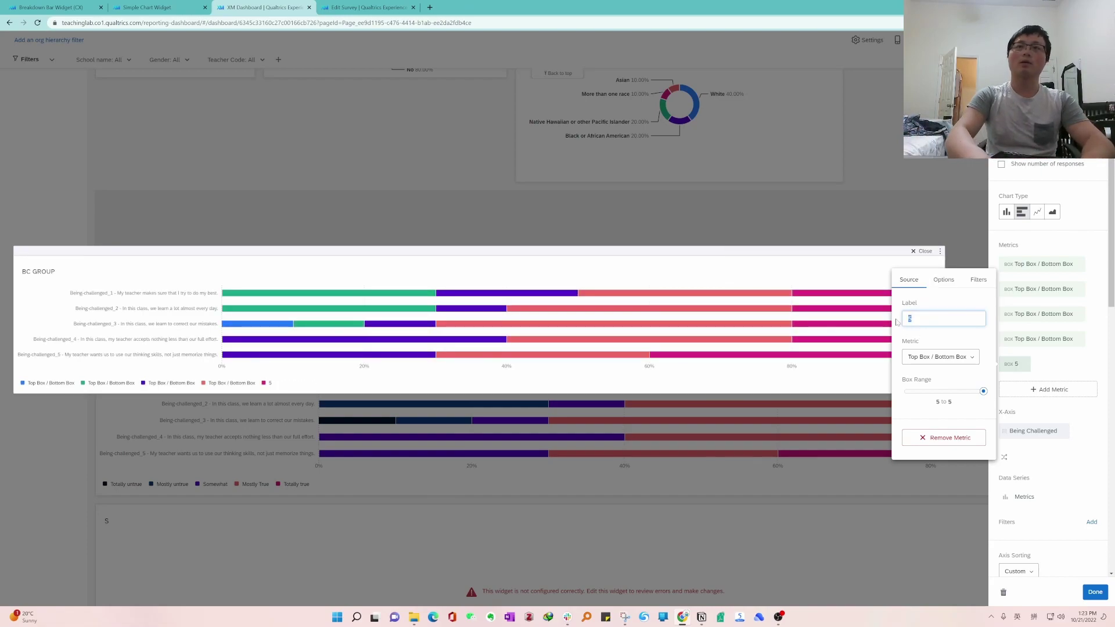
text( - )
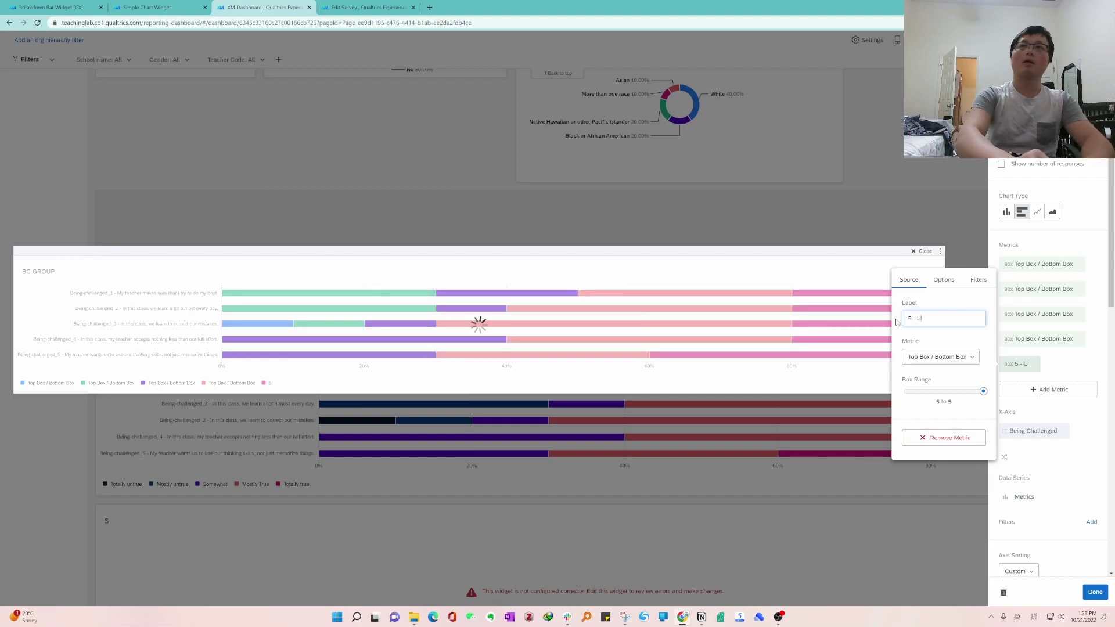
text(Totall)
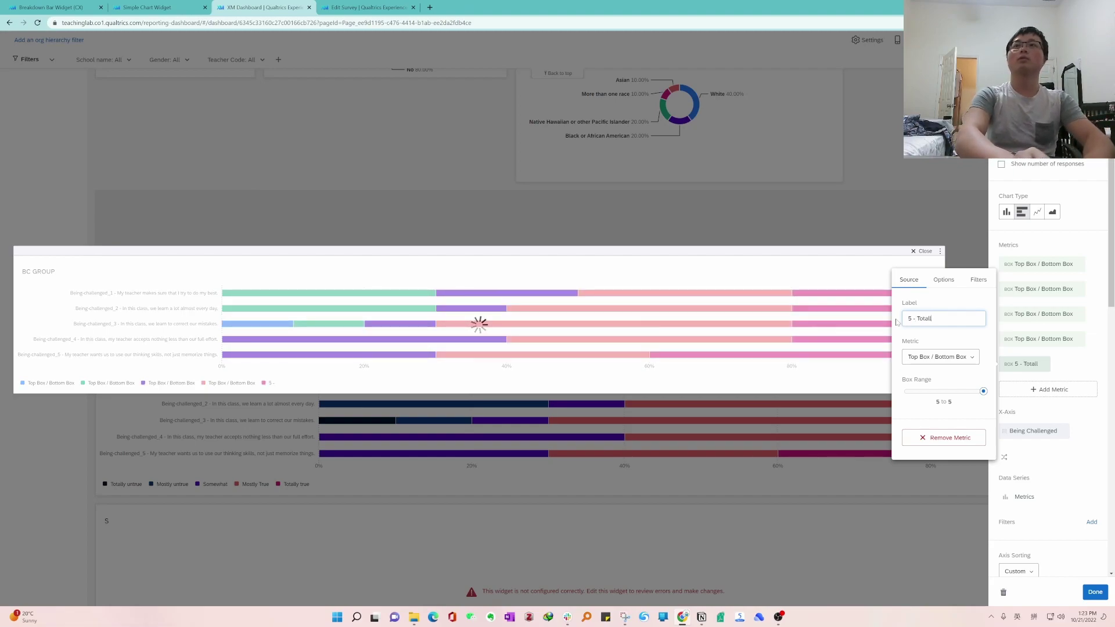
text(y True)
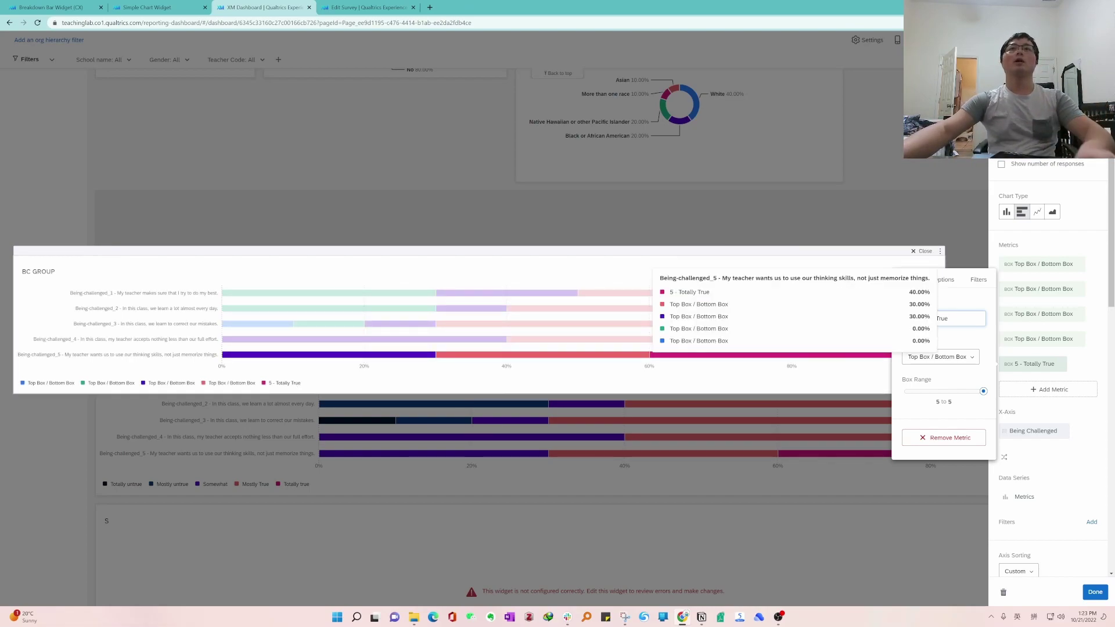
- Finish editing the BC GROUP widget and return to the dashboard
click(1088, 597)
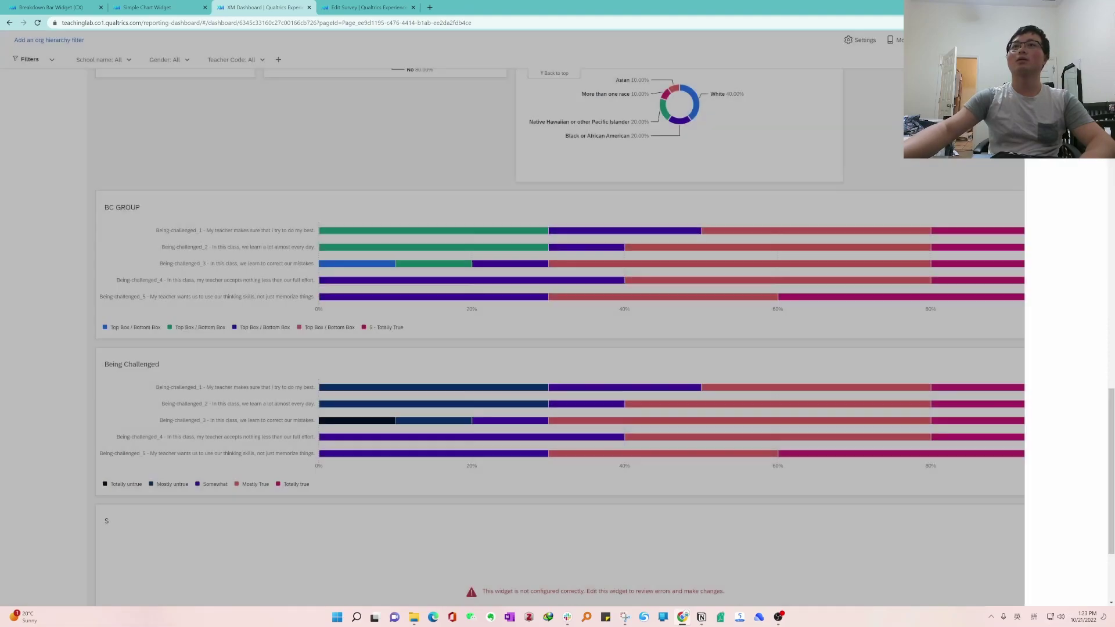